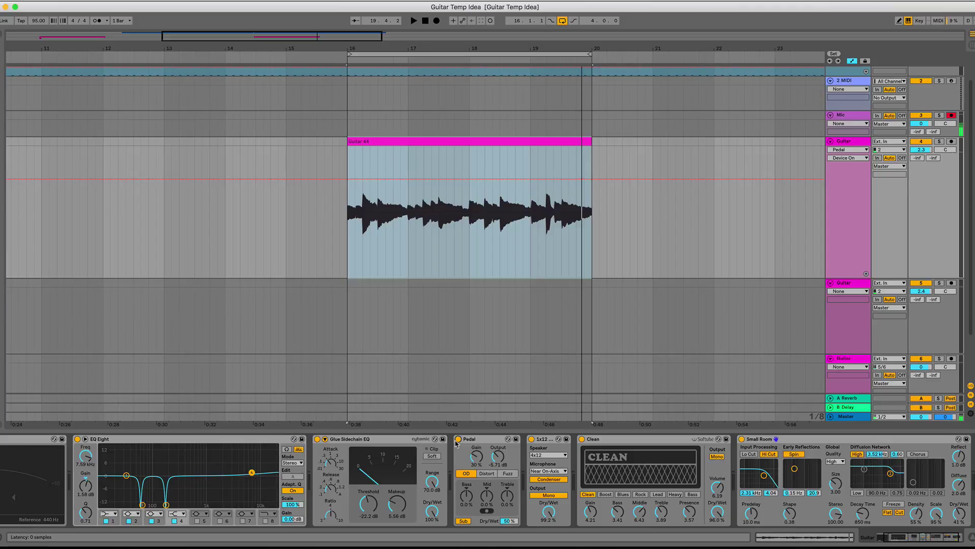
Bypass the Pedal device on the guitar track and play back the Guitar 44 clip without it.
{"action": "left_click", "coordinate": [457, 440]}
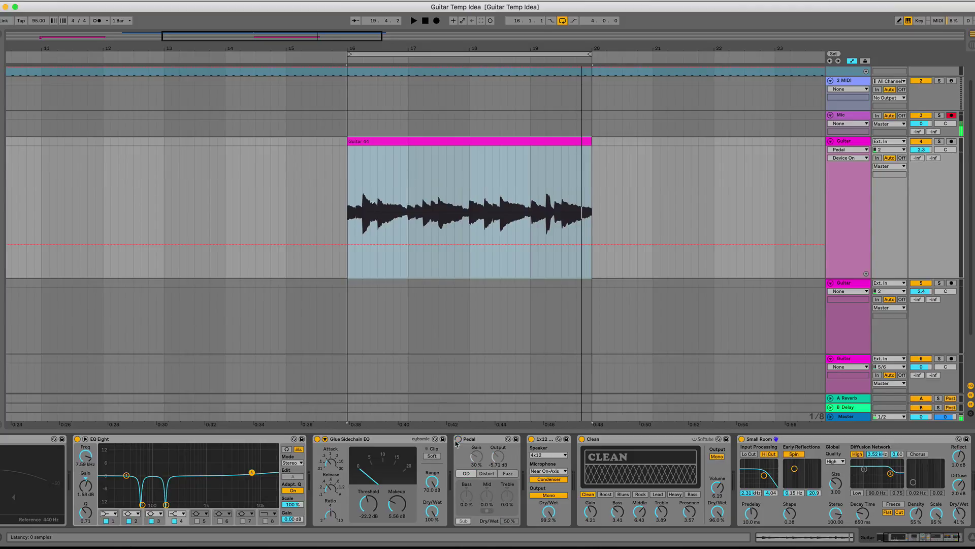
{"action": "left_click", "coordinate": [547, 440]}
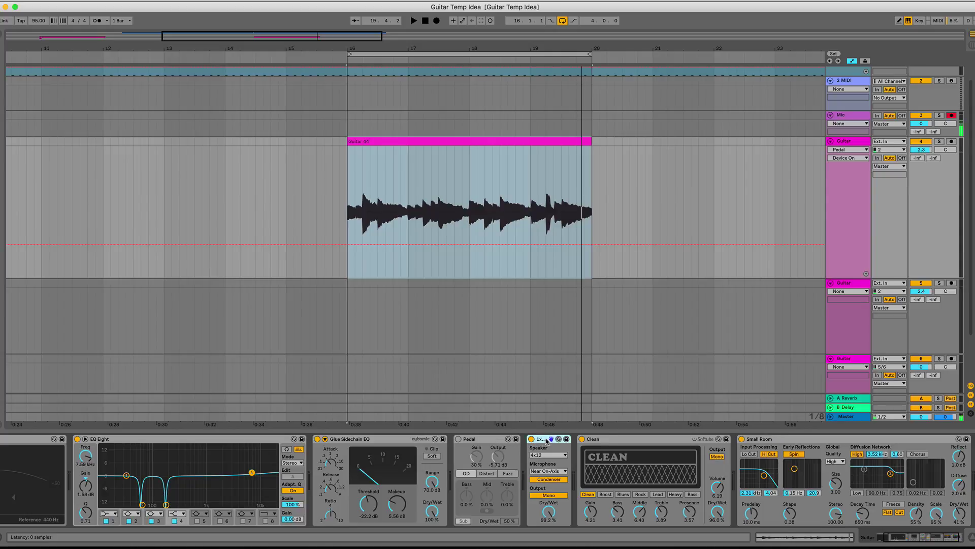
{"action": "left_click", "coordinate": [603, 440]}
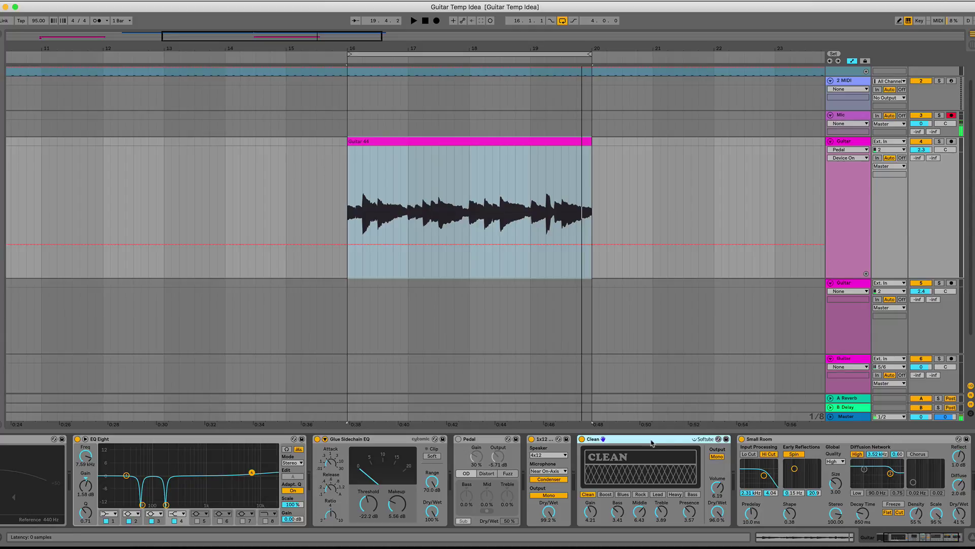
{"action": "left_click", "coordinate": [386, 141]}
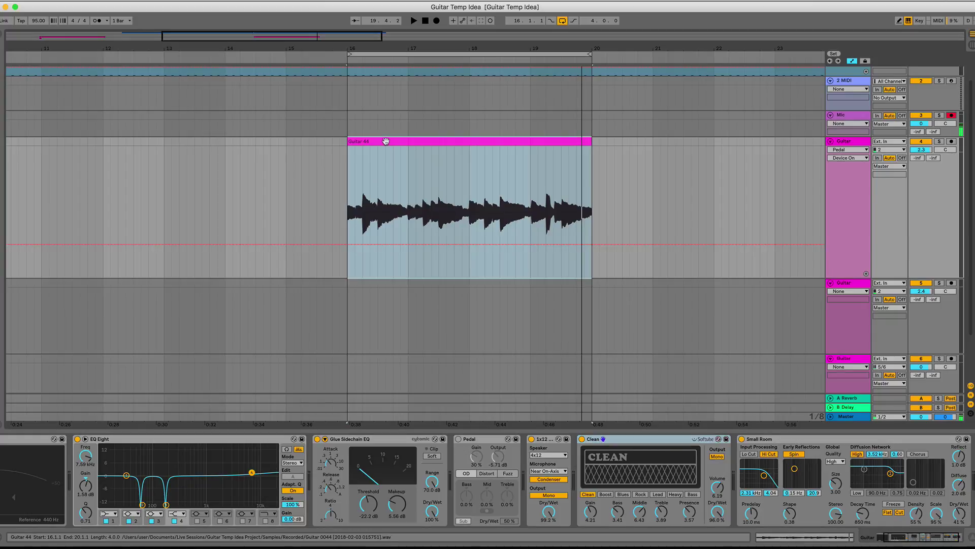
{"action": "key", "text": "space"}
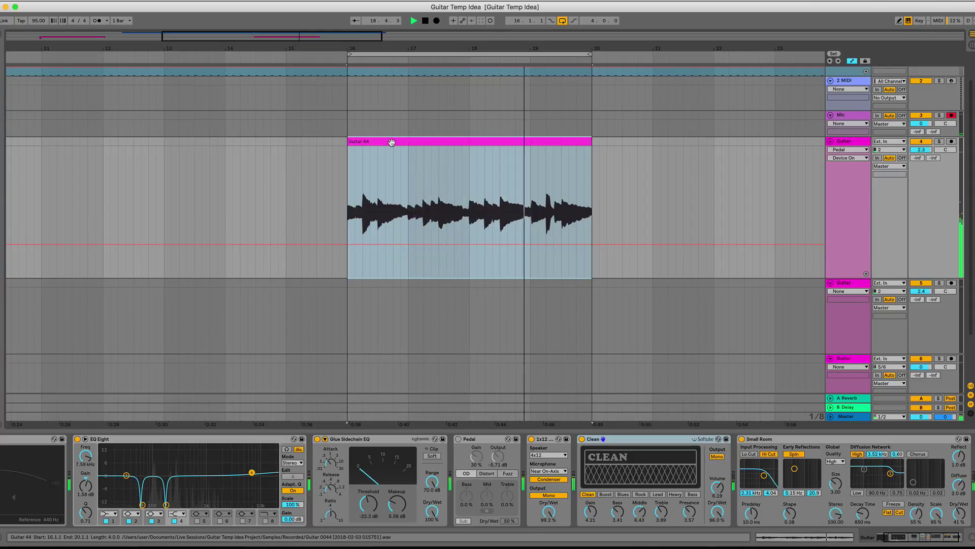
{"action": "scroll", "coordinate": [392, 143], "scroll_direction": "left", "scroll_amount": 1}
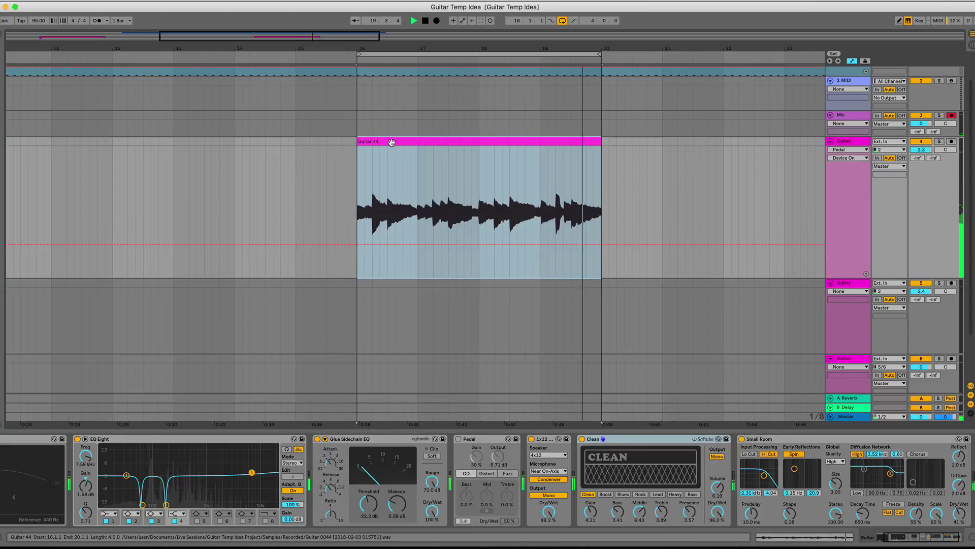
{"action": "scroll", "coordinate": [391, 143], "scroll_direction": "down", "scroll_amount": 1}
{"action": "key", "text": "space"}
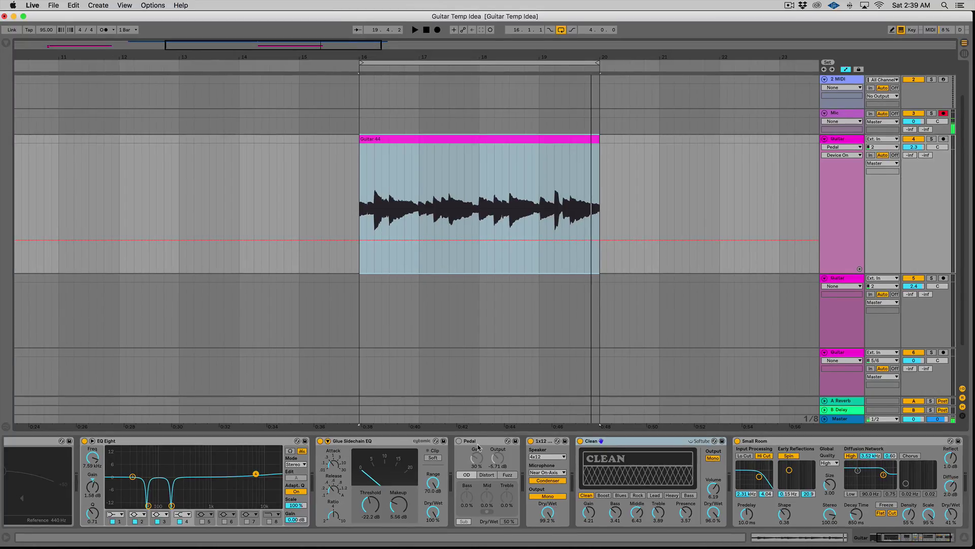
Re-enable the Pedal in OD mode, start playback and raise its Gain to 100 %.
{"action": "left_click", "coordinate": [458, 440]}
{"action": "left_click", "coordinate": [468, 474]}
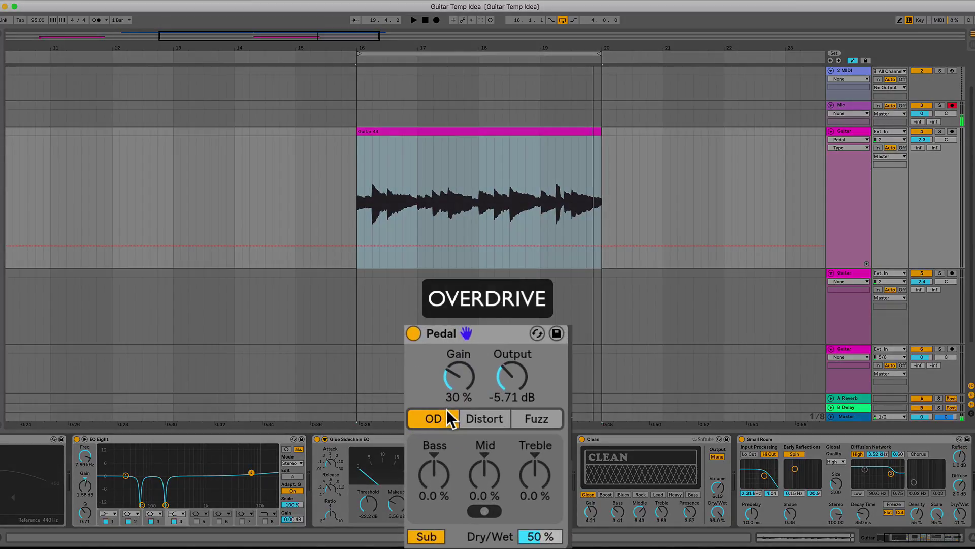
{"action": "key", "text": "space"}
{"action": "left_click_drag", "start_coordinate": [456, 394], "coordinate": [458, 376]}
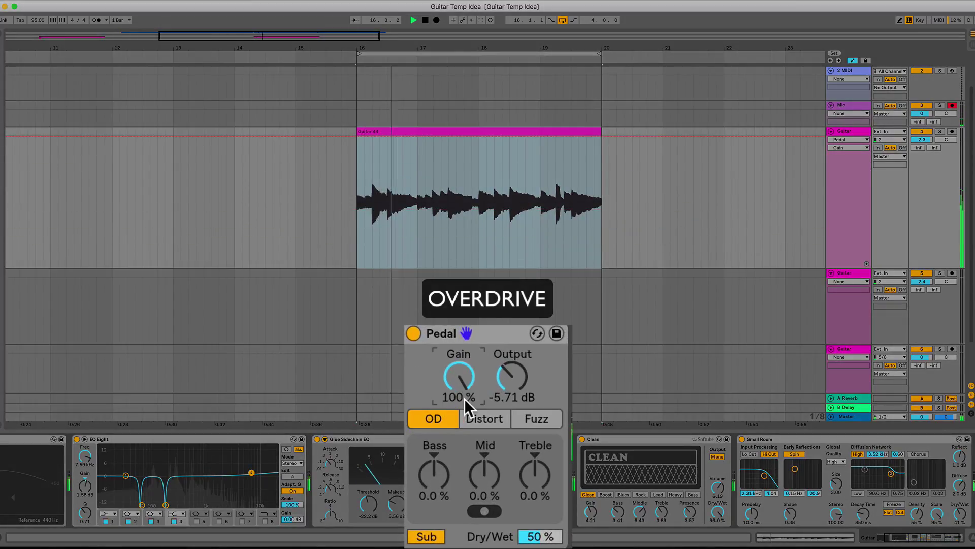
Raise the Glue Sidechain EQ compressor's Threshold to -14.9 dB, set the Pedal's Dry/Wet to 100 %, and audition the loop.
{"action": "mouse_move", "coordinate": [368, 503]}
{"action": "left_mouse_down"}
{"action": "mouse_move", "coordinate": [368, 514]}
{"action": "mouse_move", "coordinate": [369, 474]}
{"action": "mouse_move", "coordinate": [368, 485]}
{"action": "left_mouse_up"}
{"action": "key", "text": "space"}
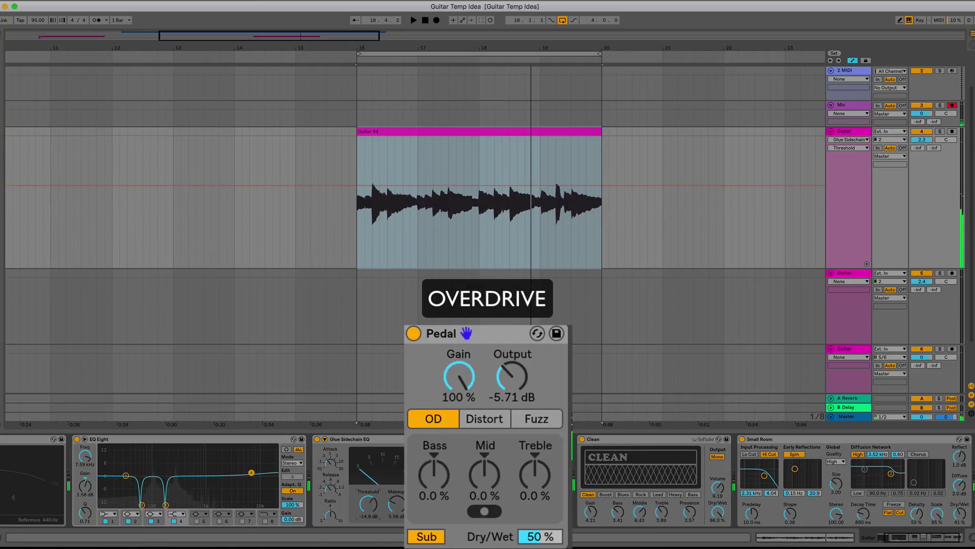
{"action": "left_click_drag", "start_coordinate": [540, 536], "coordinate": [540, 511]}
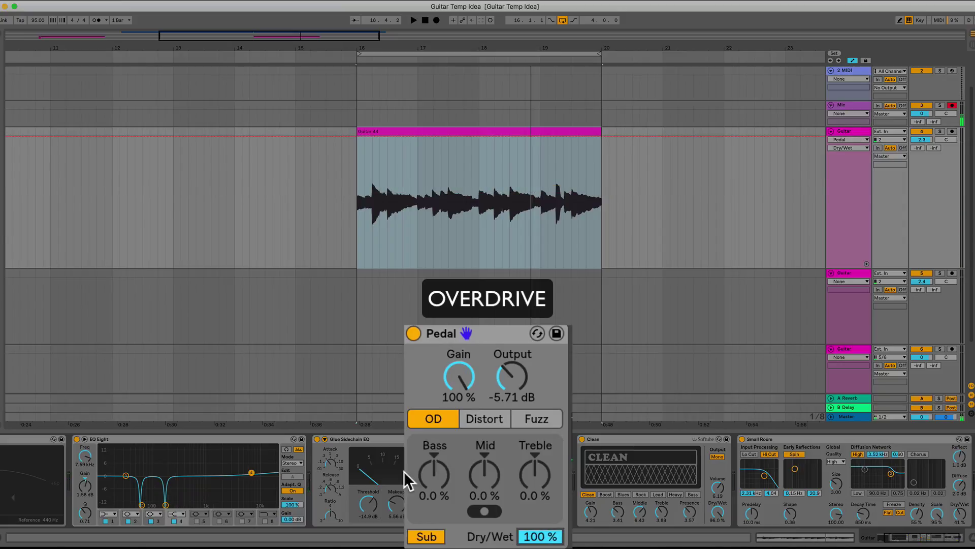
{"action": "key", "text": "space"}
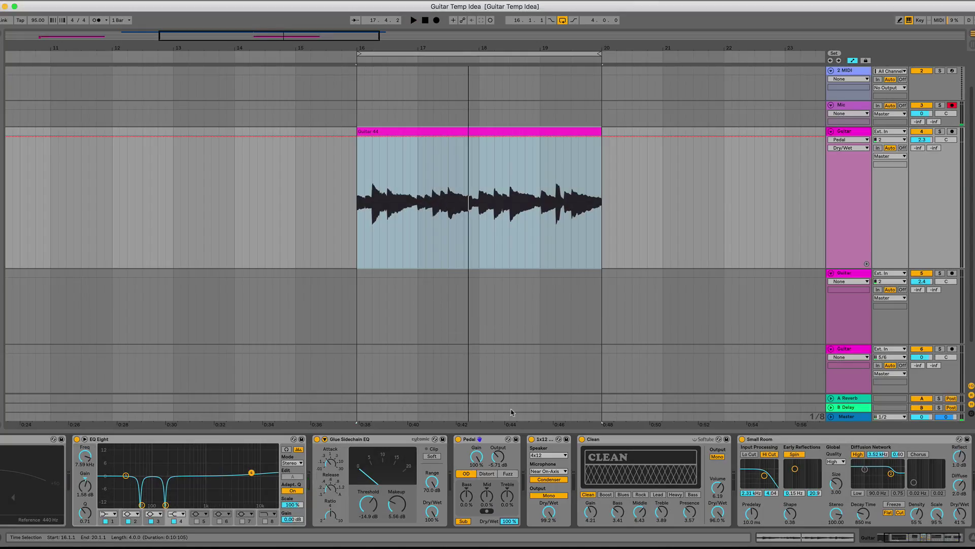
Switch the Pedal to Distort mode with Gain at 79 % during playback.
{"action": "left_click", "coordinate": [488, 474]}
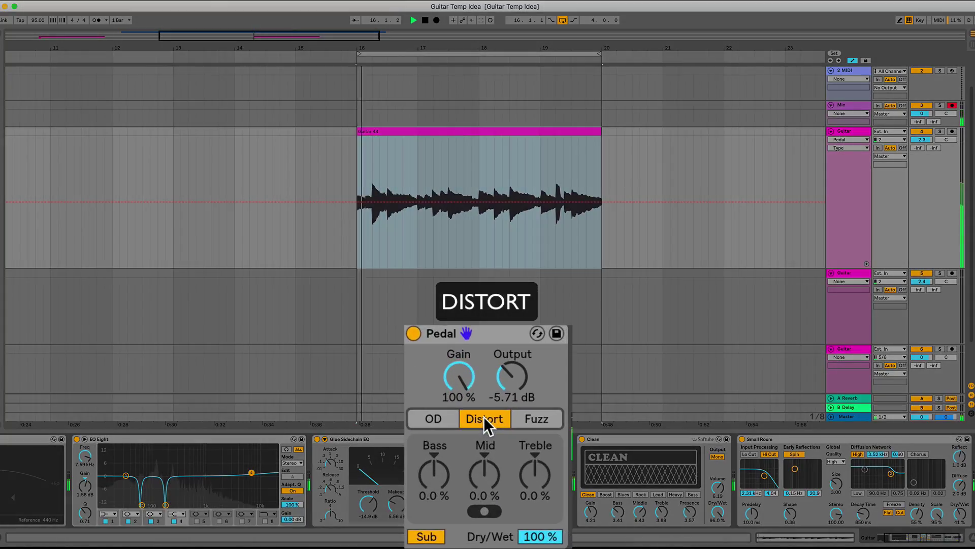
{"action": "left_click_drag", "start_coordinate": [459, 376], "coordinate": [458, 327]}
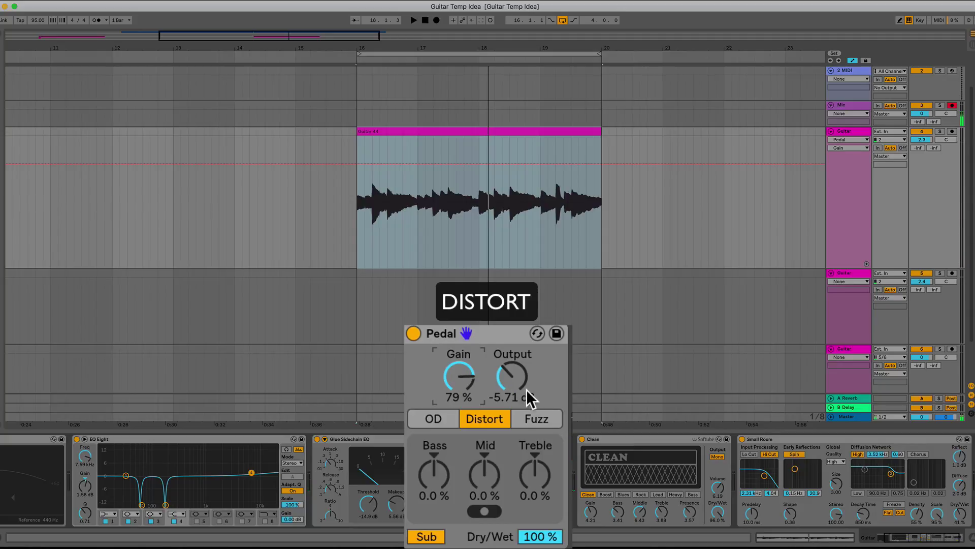
Switch the Pedal to Fuzz, set Gain to 100 % and Output to -14.6 dB, and audition the loop.
{"action": "left_click", "coordinate": [533, 421]}
{"action": "mouse_move", "coordinate": [468, 375]}
{"action": "left_mouse_down"}
{"action": "mouse_move", "coordinate": [459, 399]}
{"action": "mouse_move", "coordinate": [459, 357]}
{"action": "left_mouse_up"}
{"action": "key", "text": "space"}
{"action": "left_click_drag", "start_coordinate": [508, 378], "coordinate": [463, 363]}
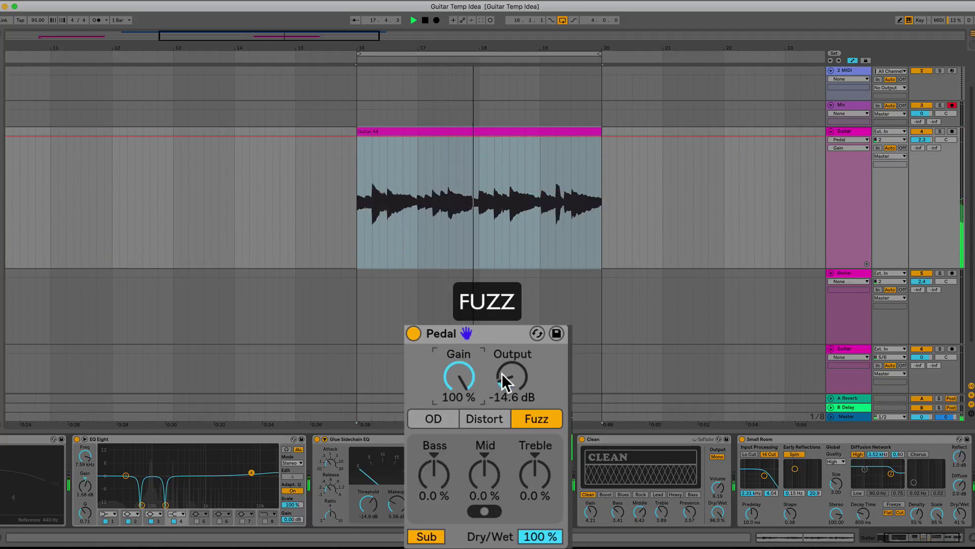
{"action": "key", "text": "space"}
Return the Pedal to OD mode after comparing types, and lower its Gain to 59 %.
{"action": "left_click_drag", "start_coordinate": [457, 379], "coordinate": [456, 389]}
{"action": "left_click", "coordinate": [436, 419]}
{"action": "left_click", "coordinate": [469, 418]}
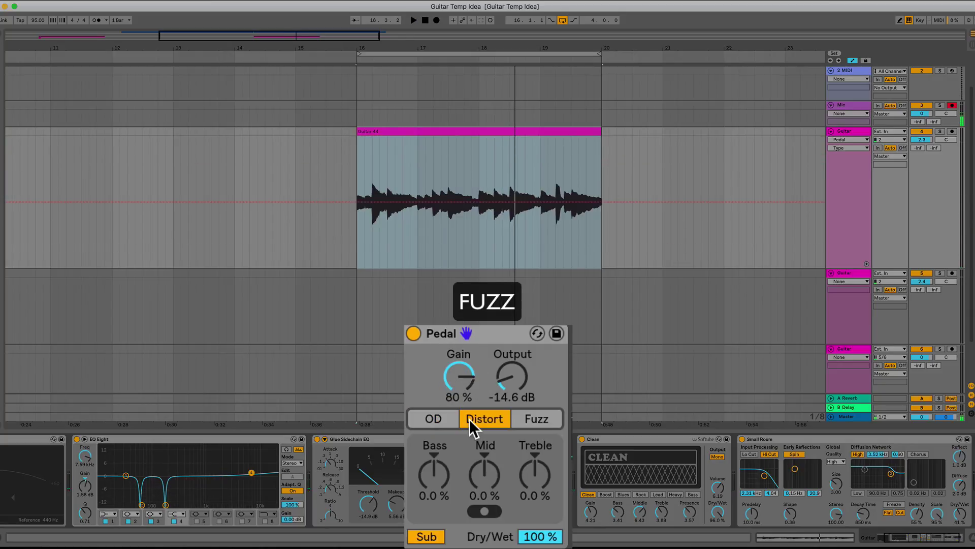
{"action": "left_click", "coordinate": [459, 411]}
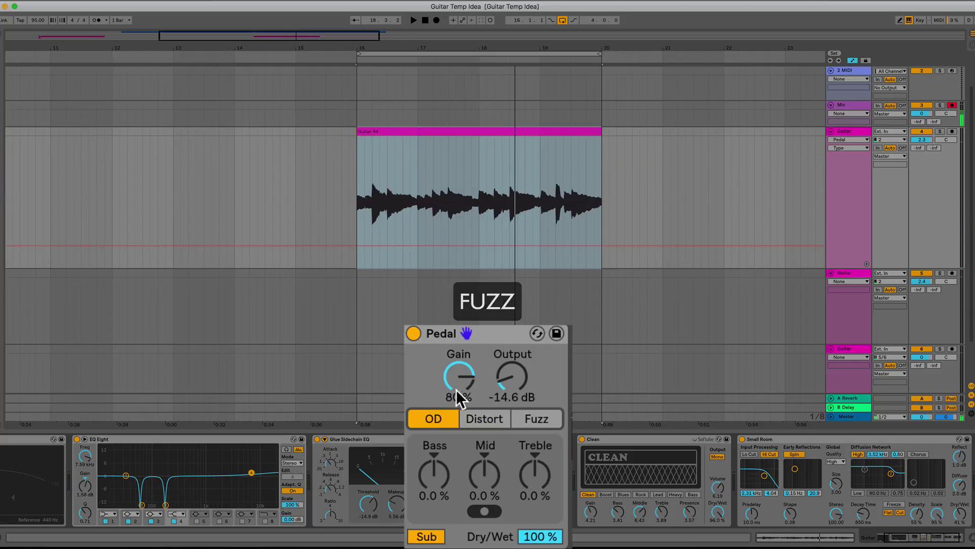
{"action": "left_click_drag", "start_coordinate": [456, 389], "coordinate": [458, 390]}
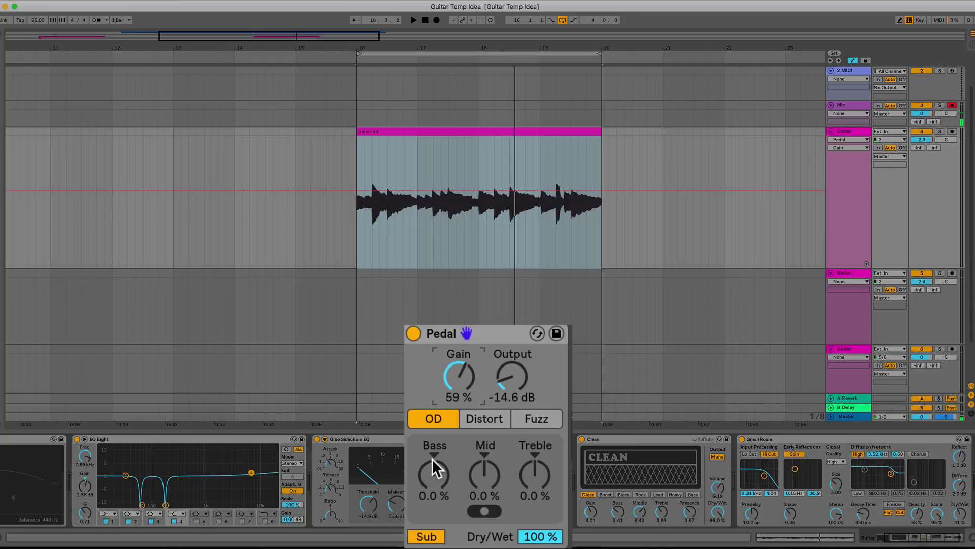
Switch the Pedal to Distort mode and briefly play back the guitar loop.
{"action": "left_click", "coordinate": [485, 419]}
{"action": "key", "text": "space"}
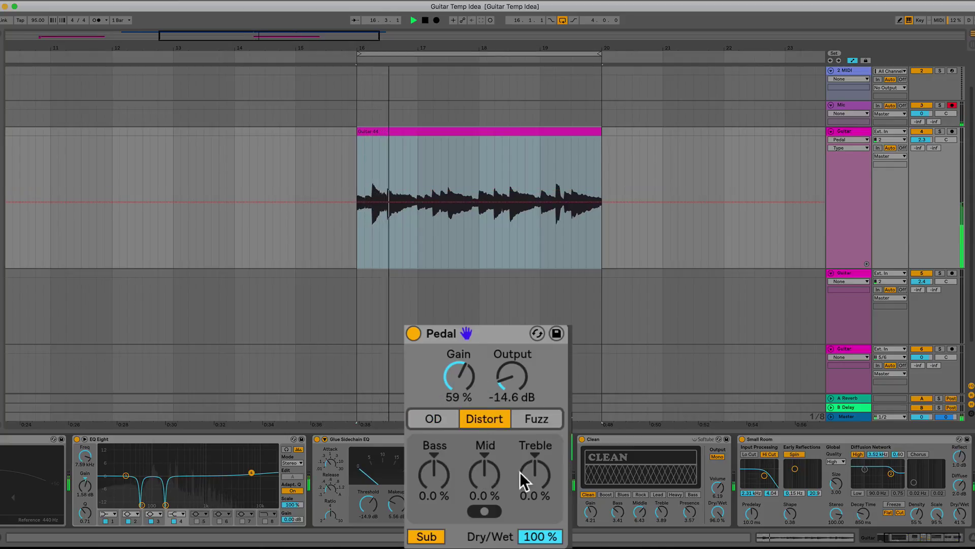
{"action": "key", "text": "space"}
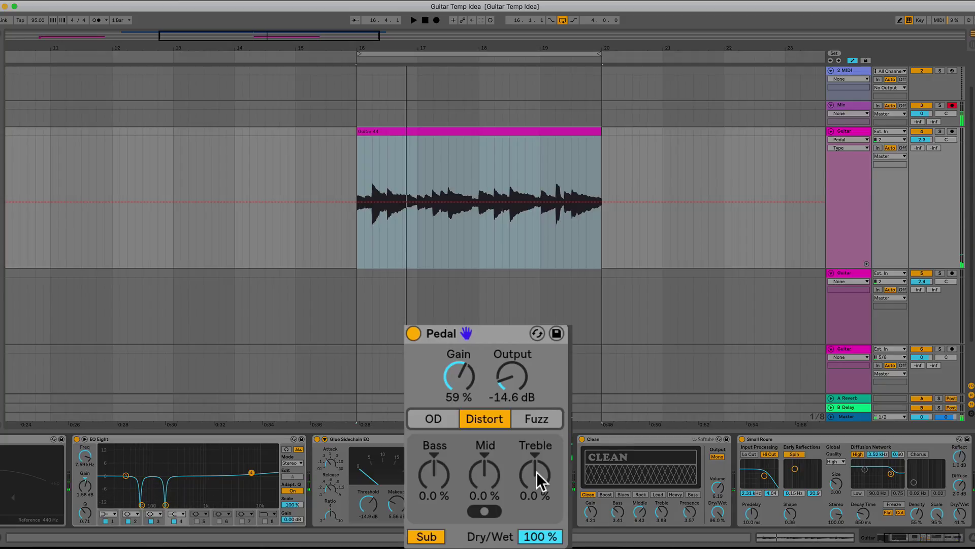
Cut the Pedal's Bass to -73 % and Treble to -100 % while auditioning the loop.
{"action": "left_click_drag", "start_coordinate": [537, 472], "coordinate": [537, 509]}
{"action": "key", "text": "space"}
{"action": "mouse_move", "coordinate": [444, 462]}
{"action": "left_mouse_down"}
{"action": "mouse_move", "coordinate": [444, 491]}
{"action": "mouse_move", "coordinate": [443, 471]}
{"action": "left_mouse_up"}
{"action": "key", "text": "space"}
{"action": "left_click_drag", "start_coordinate": [535, 475], "coordinate": [535, 523]}
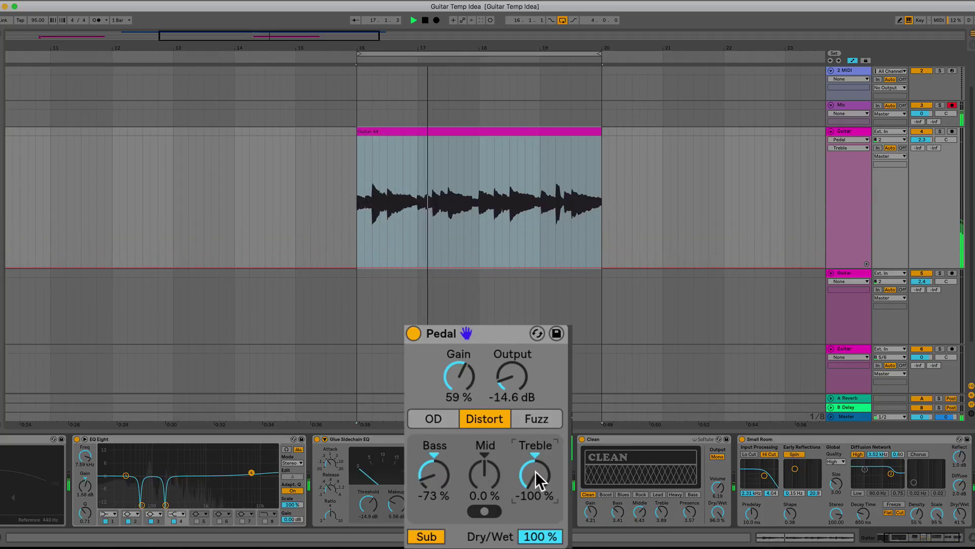
Stop playback and set the Pedal's Treble to 6.3 % and Bass to 7.9 %.
{"action": "left_click_drag", "start_coordinate": [536, 471], "coordinate": [536, 417]}
{"action": "key", "text": "space"}
{"action": "left_click_drag", "start_coordinate": [433, 474], "coordinate": [434, 442]}
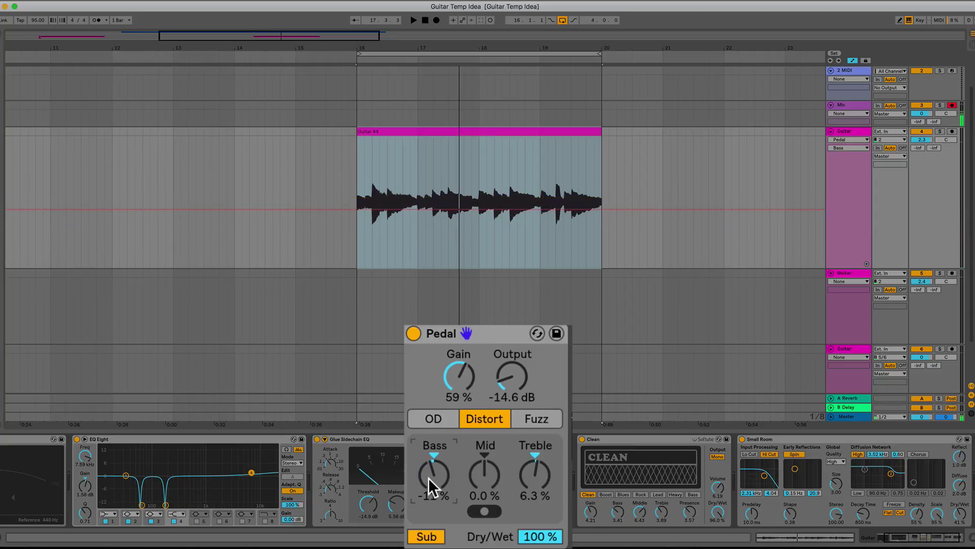
{"action": "left_click_drag", "start_coordinate": [428, 477], "coordinate": [429, 467]}
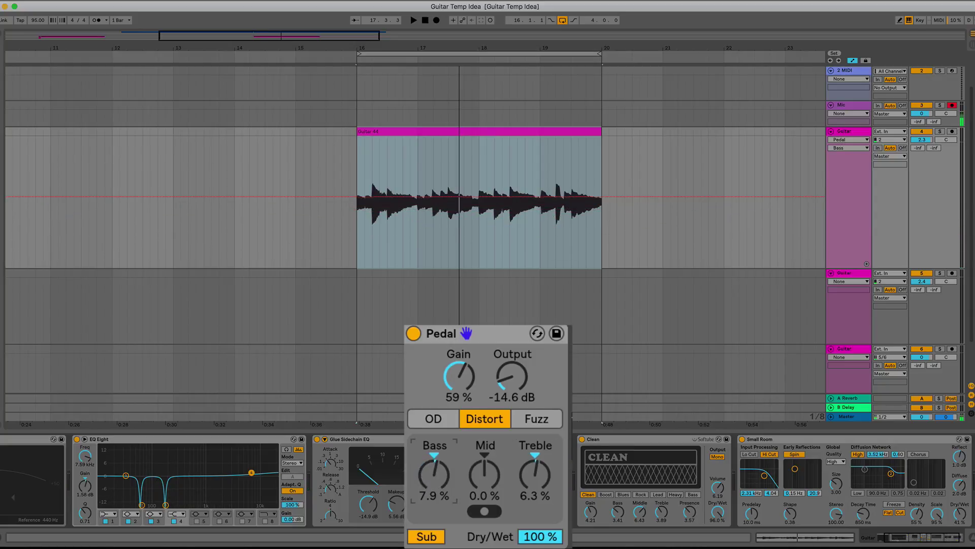
Reset the Pedal's Bass, Mid and Treble to 0 %, turn Sub off, and return the mid frequency switch to its middle setting.
{"action": "left_click", "coordinate": [475, 470]}
{"action": "left_click", "coordinate": [481, 510]}
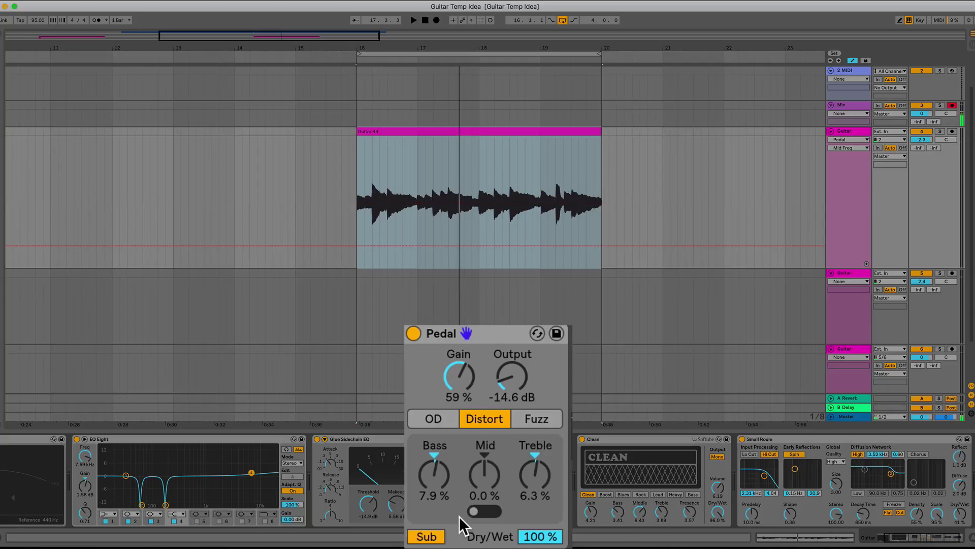
{"action": "left_click", "coordinate": [482, 513]}
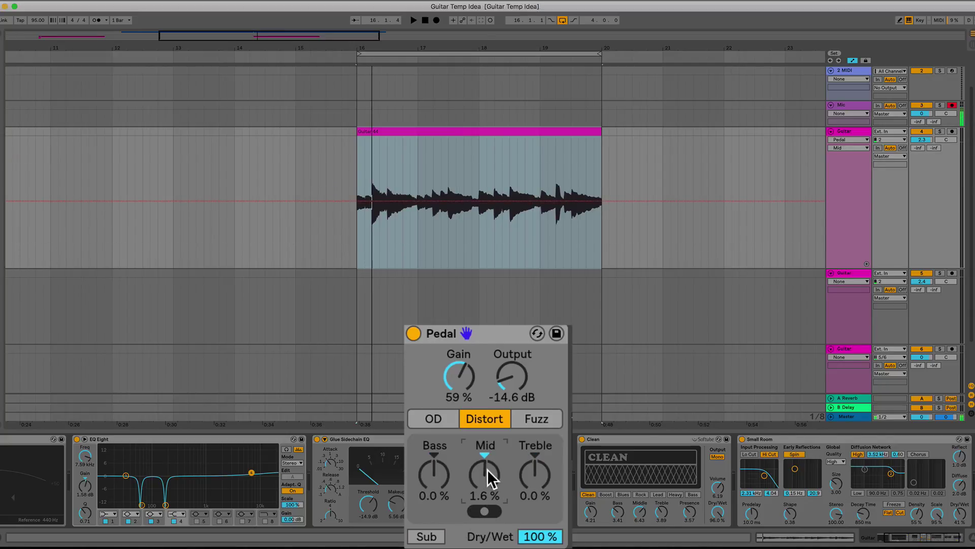
{"action": "left_click_drag", "start_coordinate": [487, 469], "coordinate": [486, 471]}
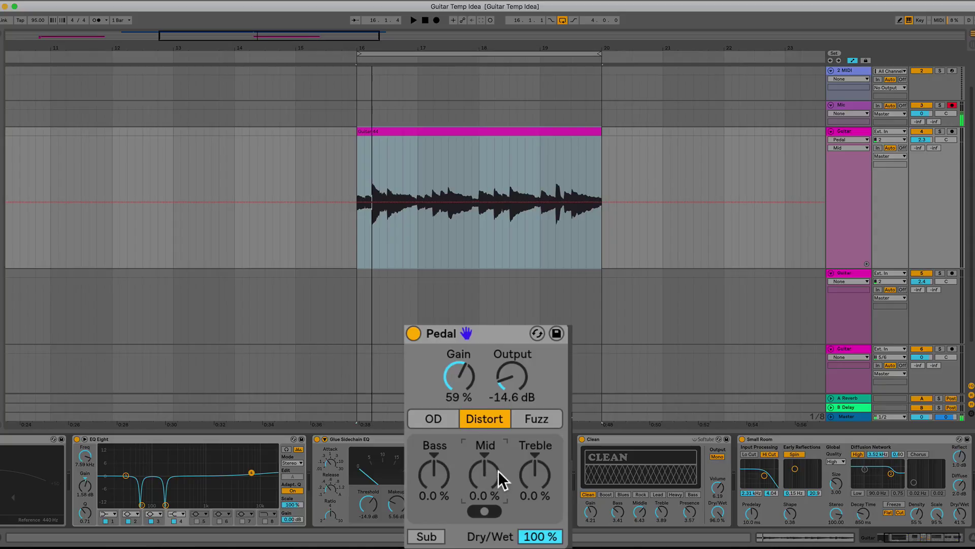
Set the Pedal's mid frequency switch to its highest range and play back the loop.
{"action": "scroll", "coordinate": [478, 498], "scroll_direction": "right", "scroll_amount": 2}
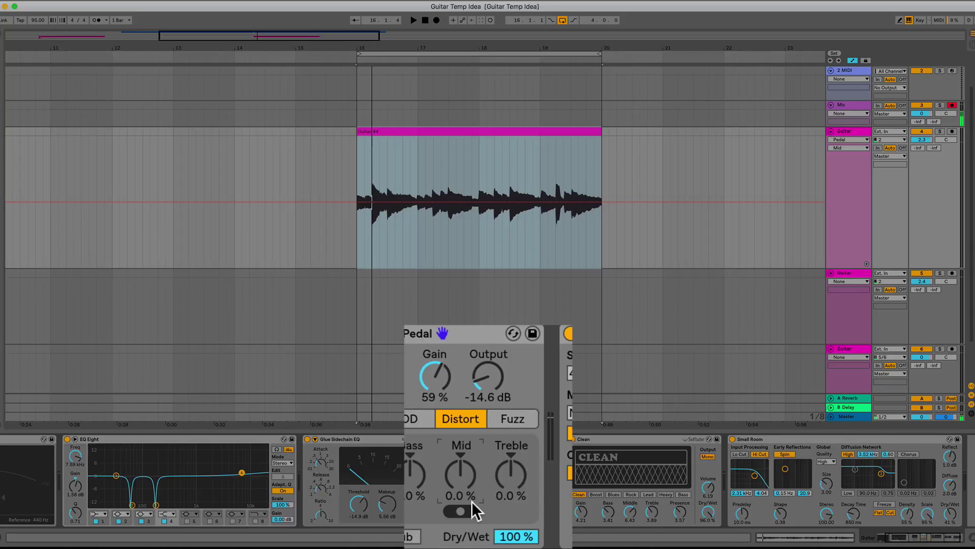
{"action": "left_click", "coordinate": [464, 509]}
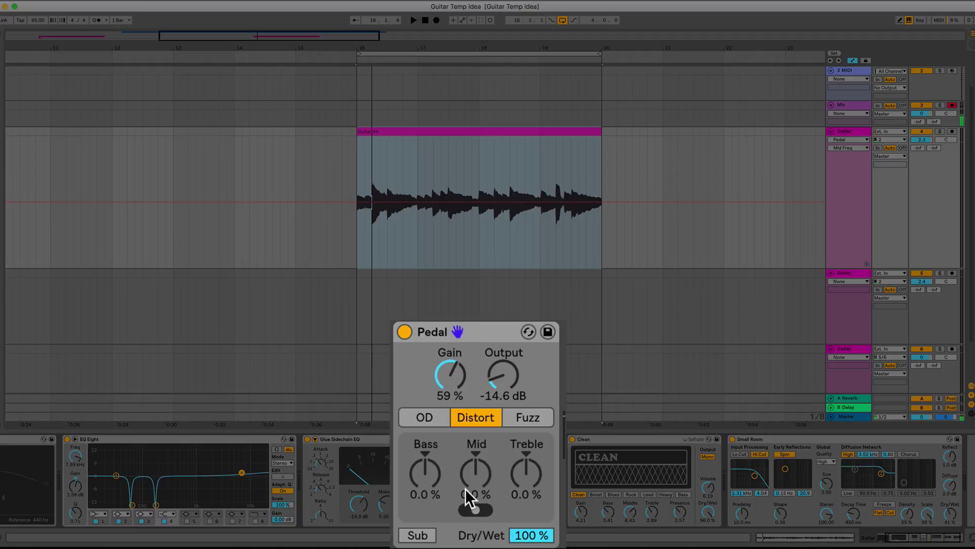
{"action": "left_click", "coordinate": [472, 507]}
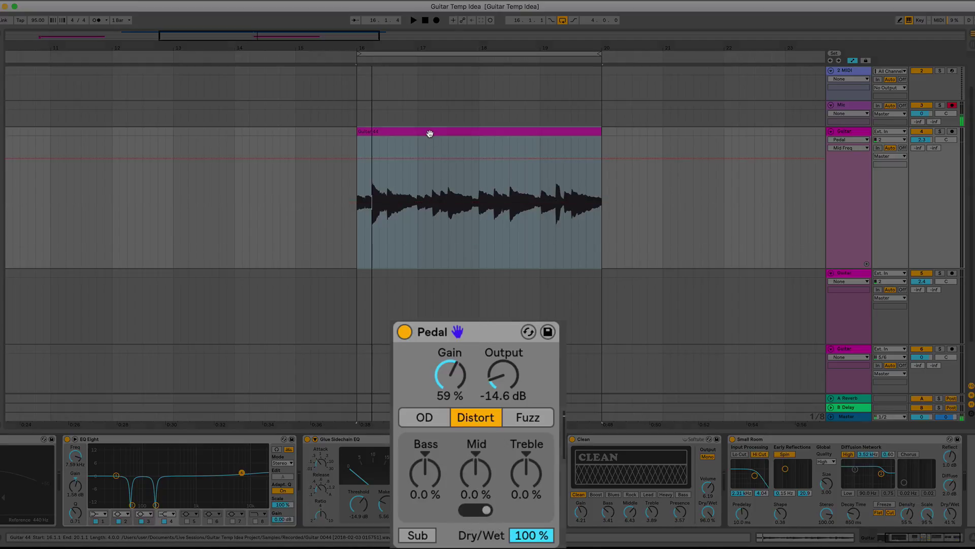
{"action": "key", "text": "space"}
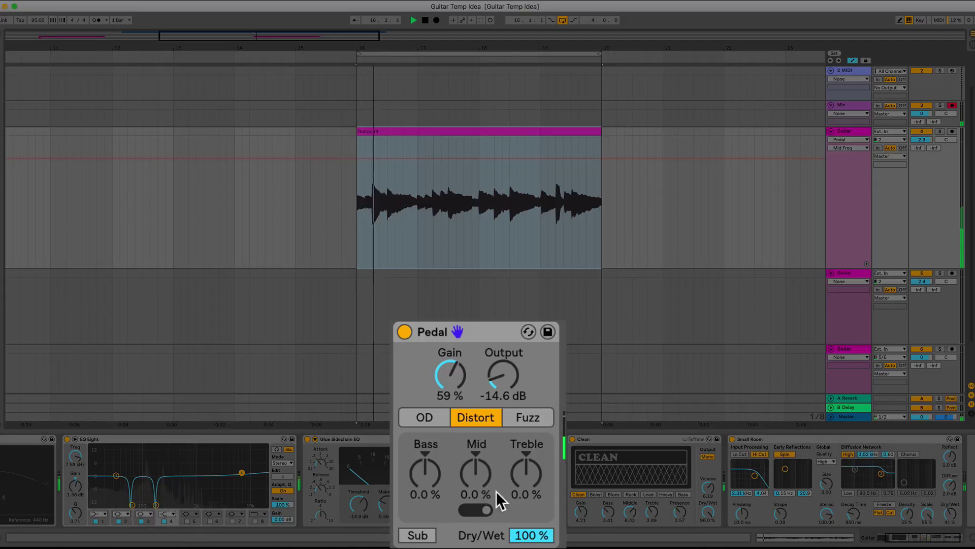
Return the mid frequency switch to its middle range, boost Mid to 100 %, and play the loop.
{"action": "left_click", "coordinate": [474, 510]}
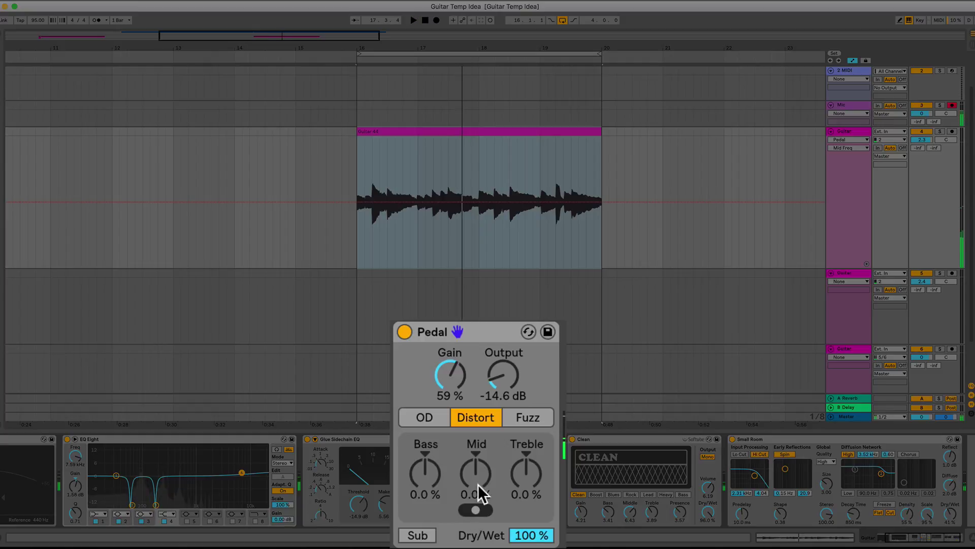
{"action": "left_click_drag", "start_coordinate": [477, 474], "coordinate": [477, 442]}
{"action": "key", "text": "space"}
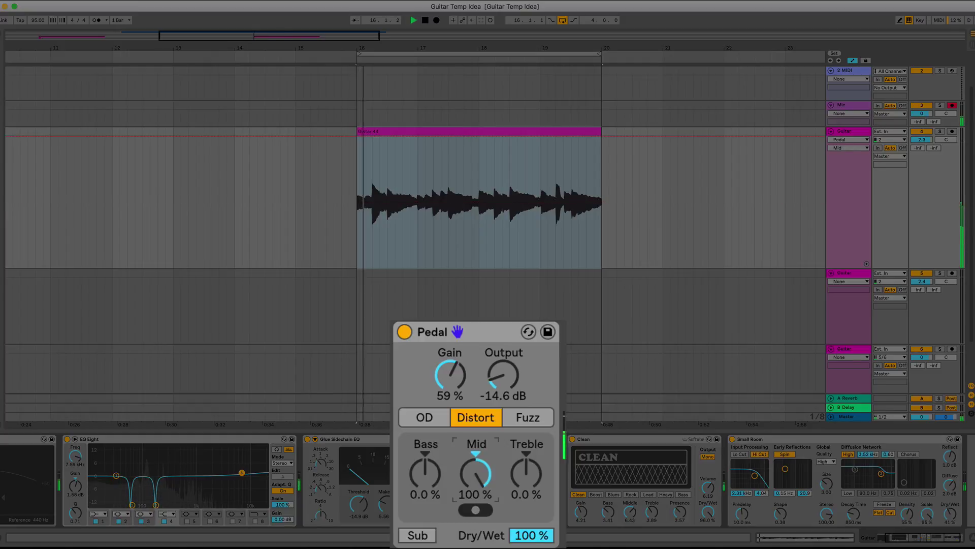
Compare the low and high mid frequency ranges during playback, then use the middle range with Mid cut to -48 %.
{"action": "left_click", "coordinate": [472, 513]}
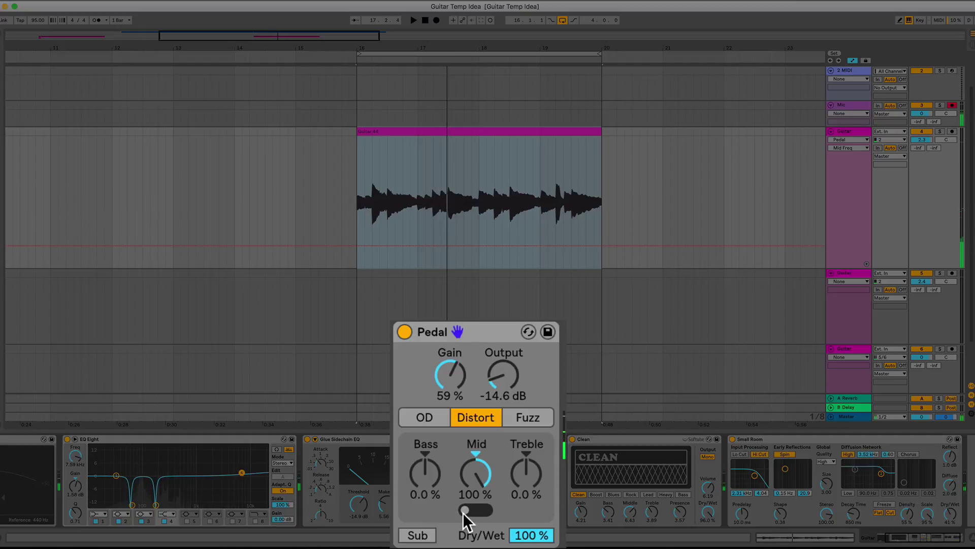
{"action": "left_click", "coordinate": [473, 512]}
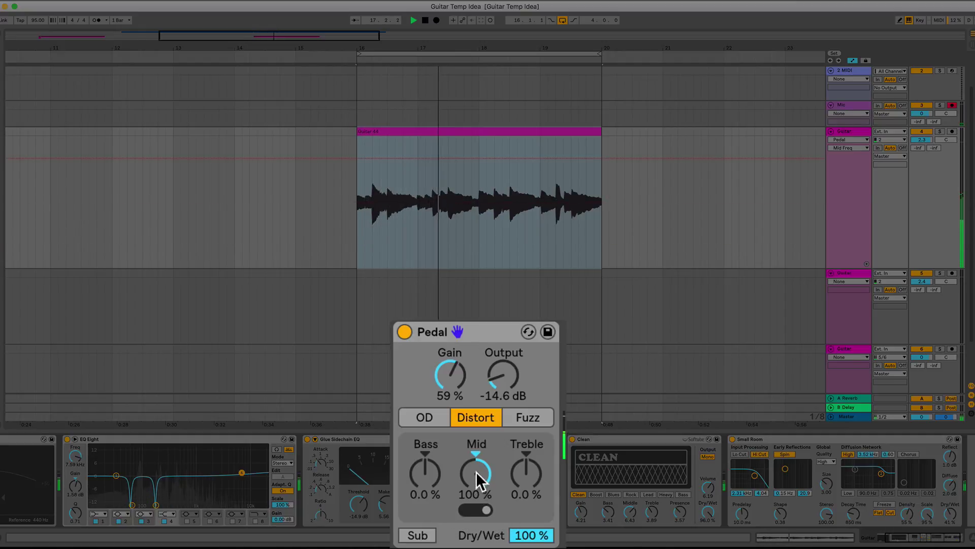
{"action": "left_click_drag", "start_coordinate": [477, 471], "coordinate": [476, 495]}
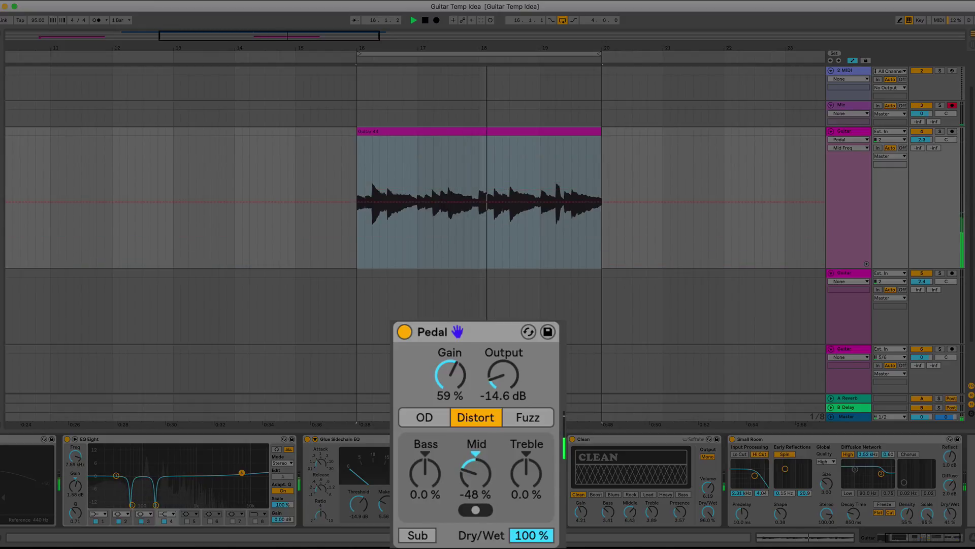
Raise the Pedal's Mid to 30 % and return the mid frequency switch to its middle range.
{"action": "left_click", "coordinate": [473, 512]}
{"action": "left_click_drag", "start_coordinate": [471, 483], "coordinate": [471, 459]}
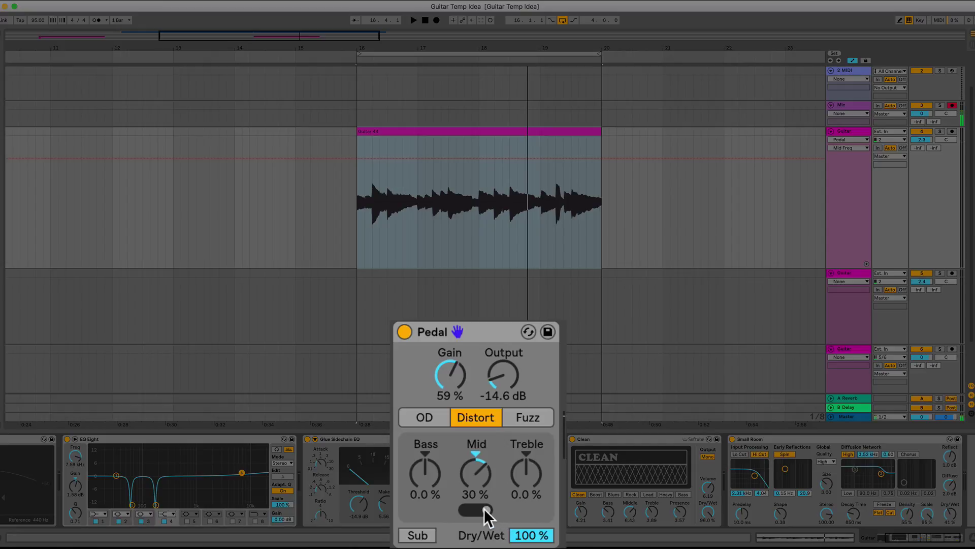
{"action": "left_click_drag", "start_coordinate": [484, 508], "coordinate": [474, 509]}
Play the loop to compare the Pedal with Sub on and off, leaving Sub off.
{"action": "key", "text": "space"}
{"action": "left_click", "coordinate": [419, 536]}
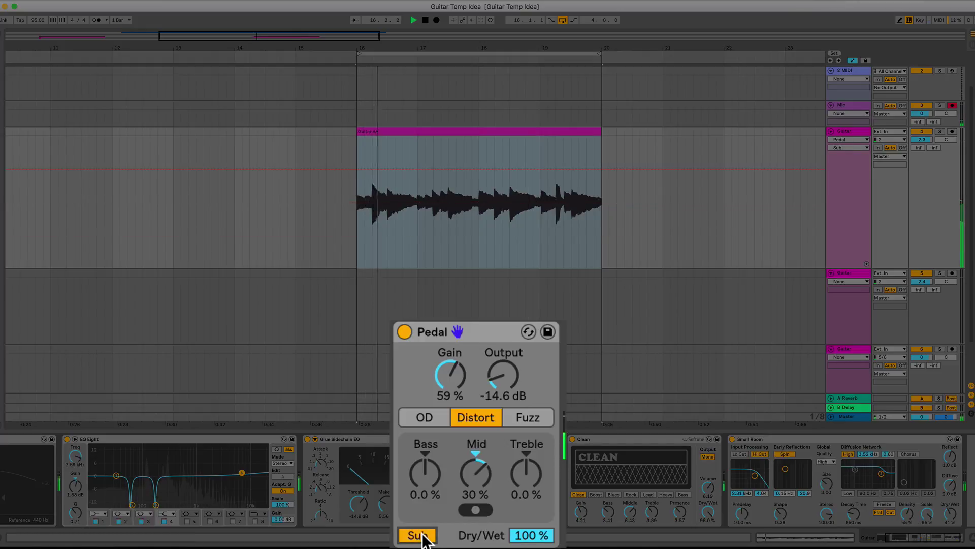
{"action": "left_click", "coordinate": [417, 535]}
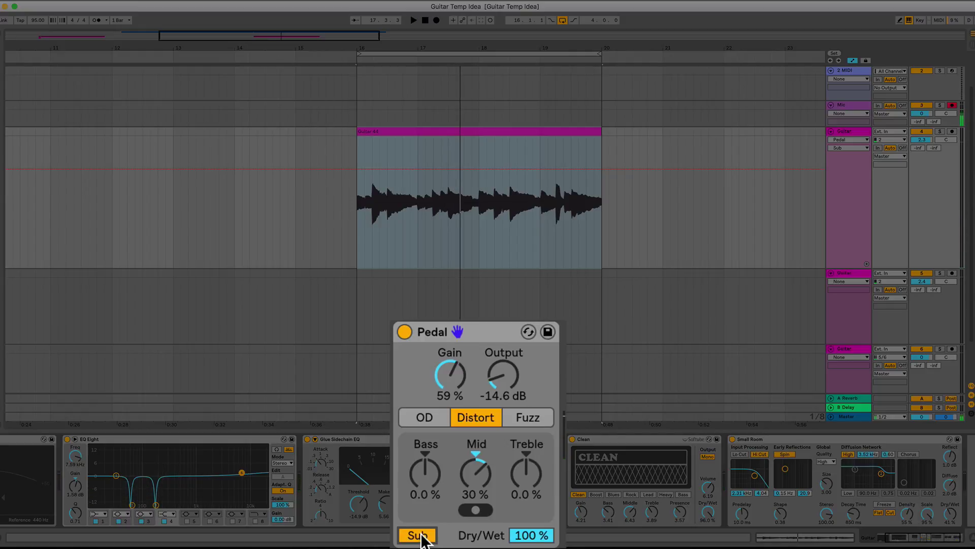
{"action": "key", "text": "space"}
{"action": "left_click", "coordinate": [419, 535]}
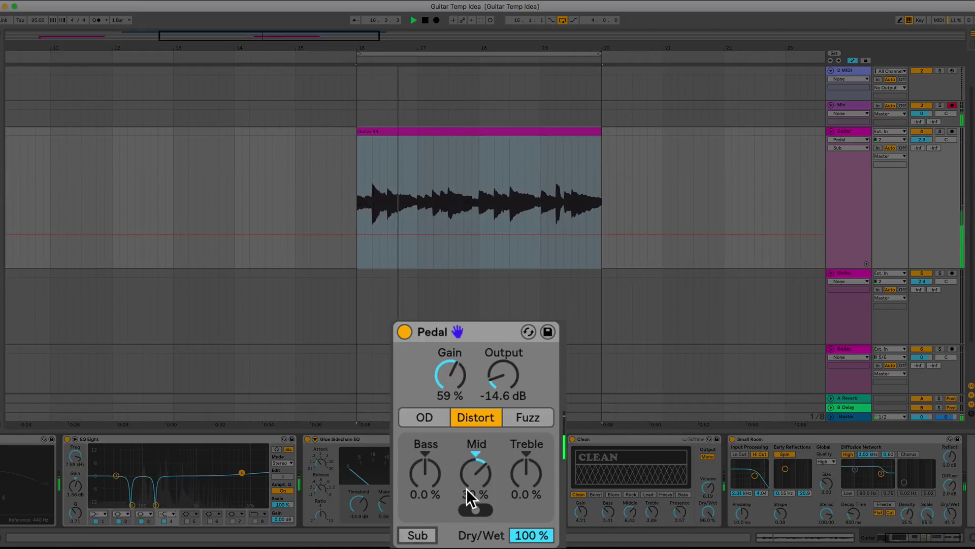
{"action": "key", "text": "space"}
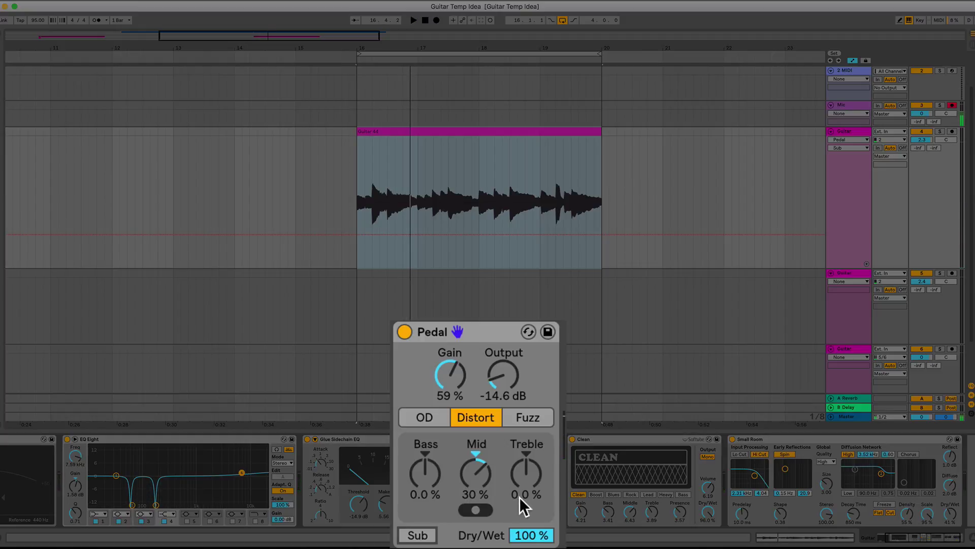
Play the loop with the Pedal's OD type, setting Gain to 46 % and Output to 3.44 dB.
{"action": "left_click_drag", "start_coordinate": [443, 392], "coordinate": [447, 341]}
{"action": "key", "text": "space"}
{"action": "left_click", "coordinate": [440, 416]}
{"action": "left_click_drag", "start_coordinate": [500, 381], "coordinate": [500, 341]}
{"action": "left_click_drag", "start_coordinate": [444, 379], "coordinate": [445, 396]}
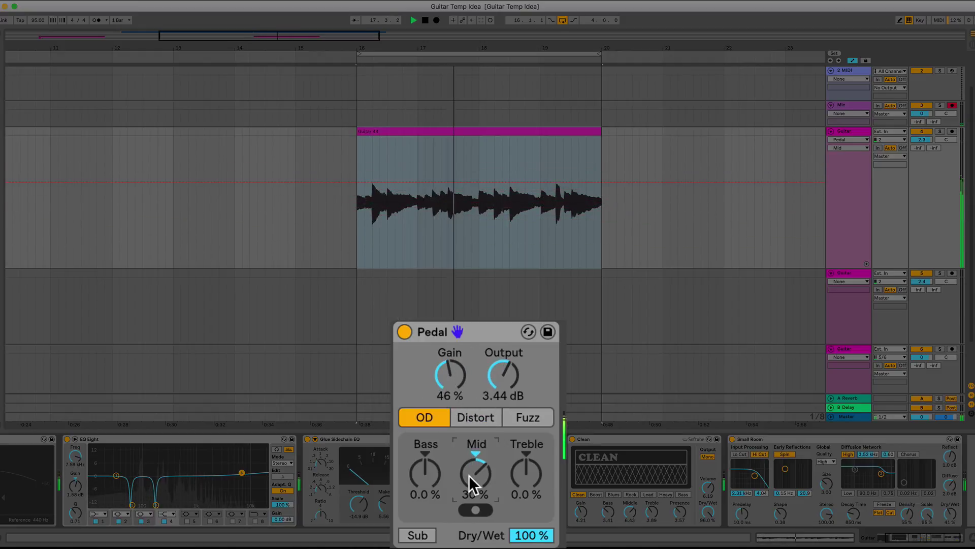
Set the Pedal's Mid to 3.2 %, Treble to 75 % and Output to -7.50 dB.
{"action": "left_click_drag", "start_coordinate": [468, 475], "coordinate": [468, 495]}
{"action": "left_click_drag", "start_coordinate": [512, 469], "coordinate": [512, 432]}
{"action": "left_click_drag", "start_coordinate": [502, 375], "coordinate": [503, 396]}
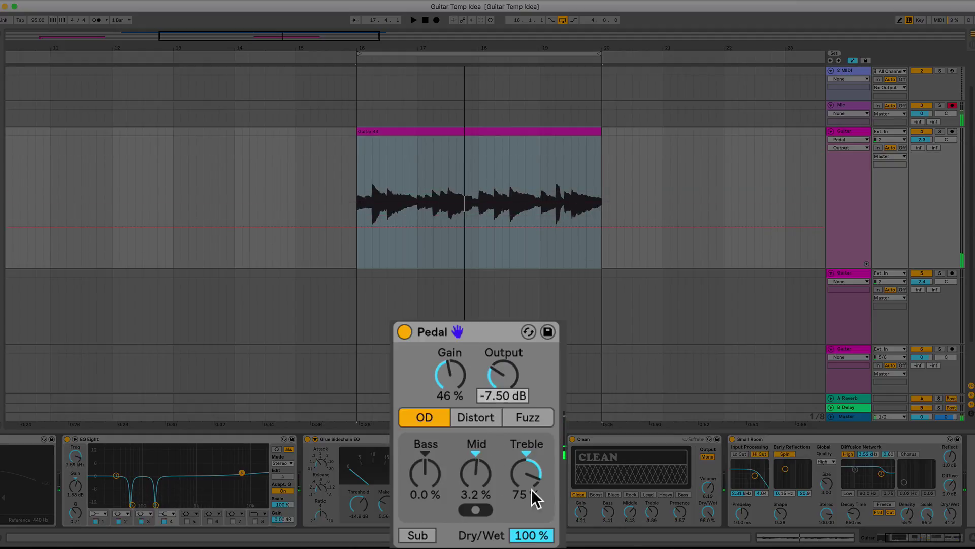
Set the Pedal's Dry/Wet to 48 % and lower Treble to 43 % while playing the loop.
{"action": "left_click_drag", "start_coordinate": [533, 540], "coordinate": [534, 548]}
{"action": "left_click_drag", "start_coordinate": [531, 534], "coordinate": [531, 539]}
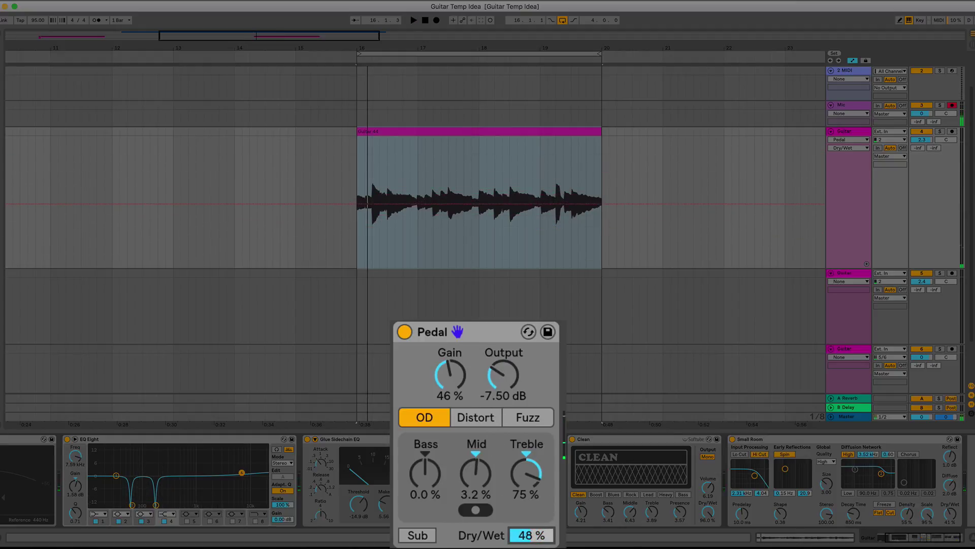
{"action": "key", "text": "space"}
{"action": "mouse_move", "coordinate": [531, 482]}
{"action": "left_mouse_down"}
{"action": "mouse_move", "coordinate": [530, 502]}
{"action": "mouse_move", "coordinate": [533, 488]}
{"action": "left_mouse_up"}
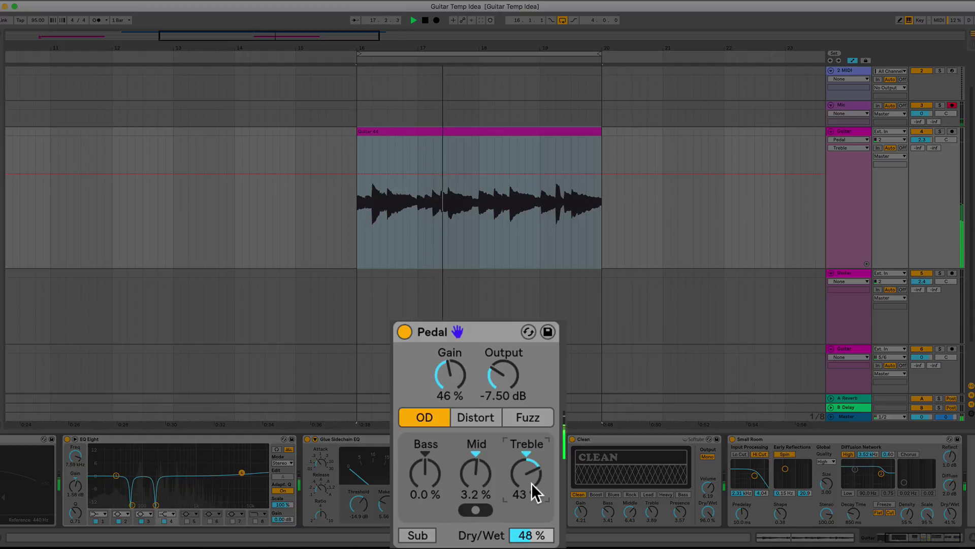
{"action": "key", "text": "space"}
Move the Pedal ahead of the Glue Sidechain EQ compressor and set the compressor's Threshold to -29.8 dB during playback.
{"action": "left_click_drag", "start_coordinate": [379, 438], "coordinate": [538, 371]}
{"action": "key", "text": "space"}
{"action": "mouse_move", "coordinate": [432, 503]}
{"action": "left_mouse_down"}
{"action": "mouse_move", "coordinate": [432, 528]}
{"action": "mouse_move", "coordinate": [432, 518]}
{"action": "left_mouse_up"}
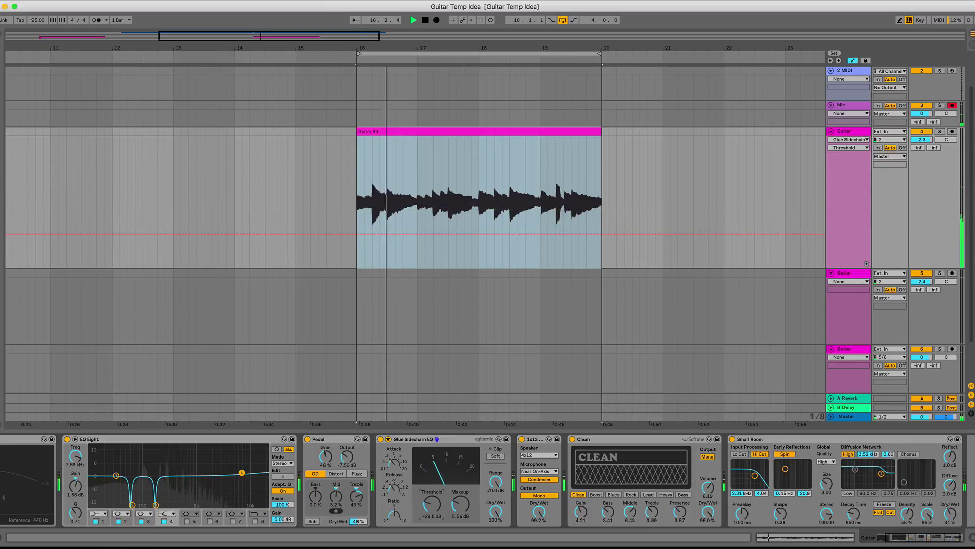
With the loop playing, set the Pedal's Dry/Wet to 27 %, Mid to 100 % and Treble to 56 %.
{"action": "left_click_drag", "start_coordinate": [356, 496], "coordinate": [358, 532]}
{"action": "left_click_drag", "start_coordinate": [356, 497], "coordinate": [357, 452]}
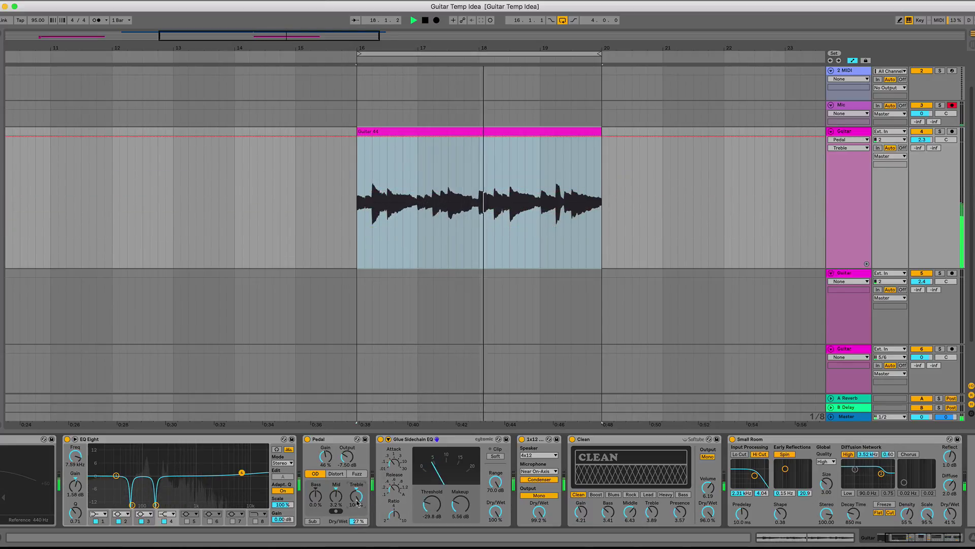
{"action": "left_click_drag", "start_coordinate": [335, 497], "coordinate": [336, 446]}
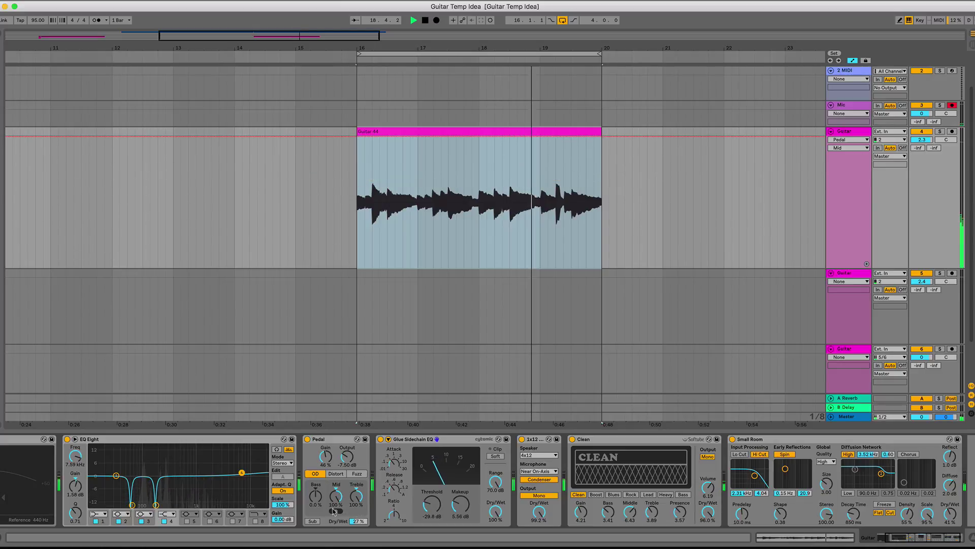
{"action": "left_click_drag", "start_coordinate": [356, 497], "coordinate": [357, 519]}
Set the compressor's Threshold to -25.4 dB, try the Pedal's Dry/Wet at 100 %, and bring it back to 48 %.
{"action": "left_click_drag", "start_coordinate": [432, 504], "coordinate": [432, 498]}
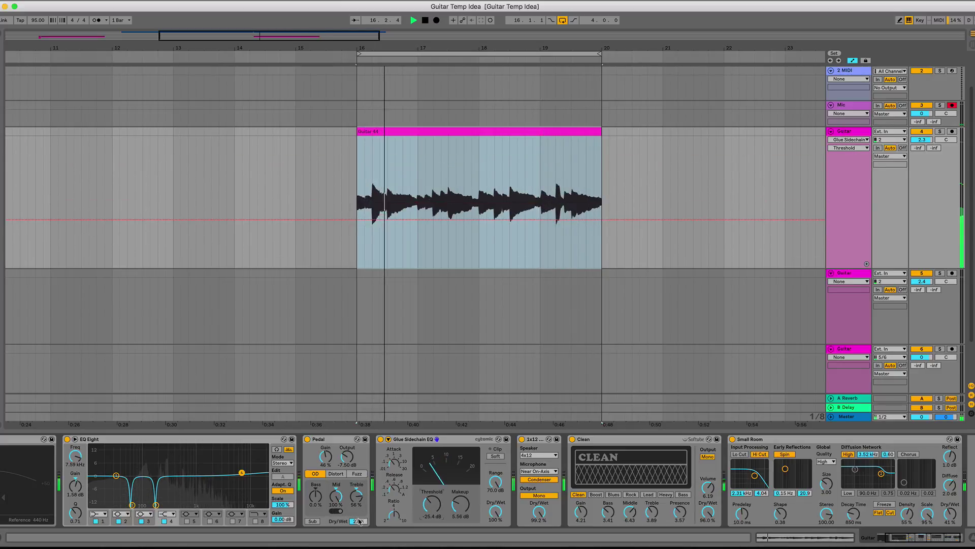
{"action": "left_click_drag", "start_coordinate": [358, 521], "coordinate": [358, 480]}
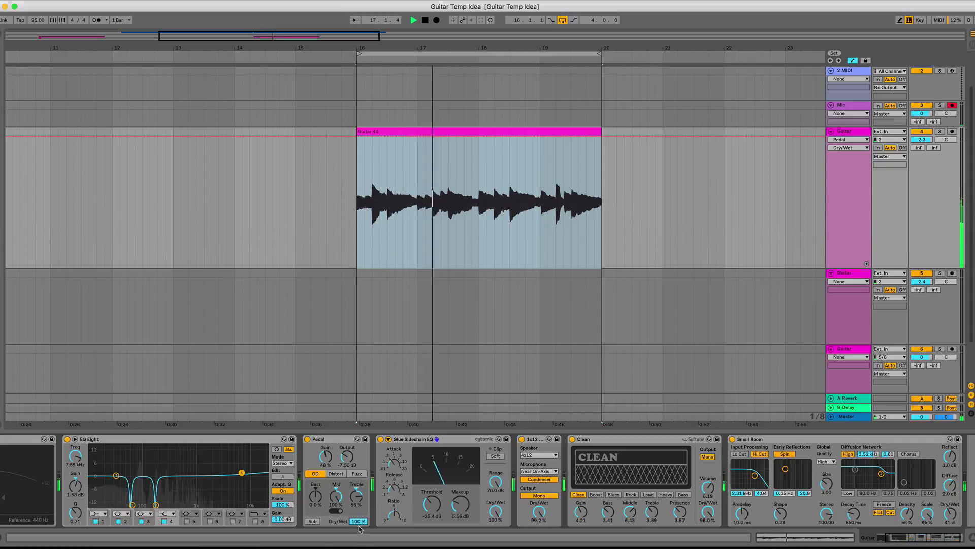
{"action": "key", "text": "space"}
{"action": "mouse_move", "coordinate": [358, 520]}
{"action": "left_mouse_down"}
{"action": "mouse_move", "coordinate": [358, 544]}
{"action": "mouse_move", "coordinate": [358, 523]}
{"action": "left_mouse_up"}
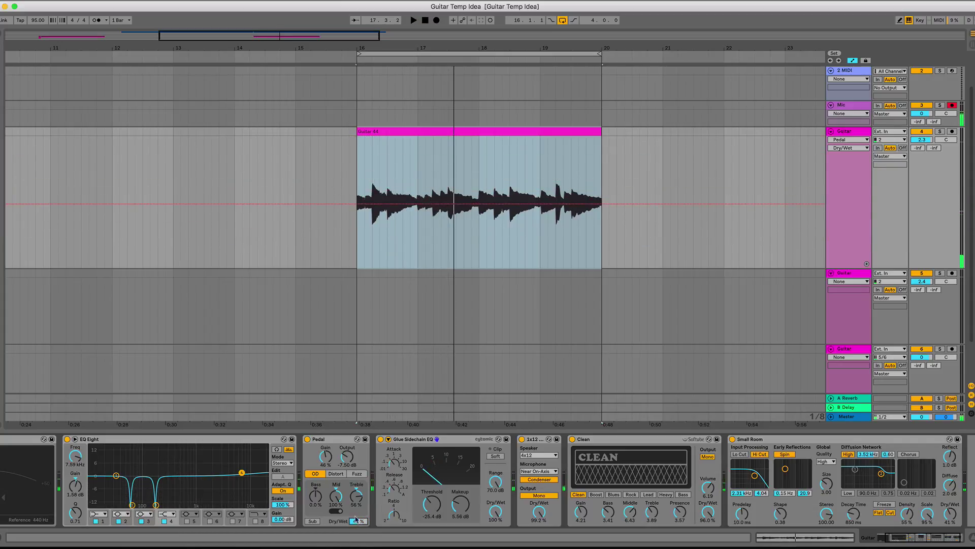
Move the Glue Sidechain EQ back ahead of the Pedal, and switch the Pedal to Distort with Dry/Wet at 46 %.
{"action": "left_click_drag", "start_coordinate": [397, 439], "coordinate": [339, 475]}
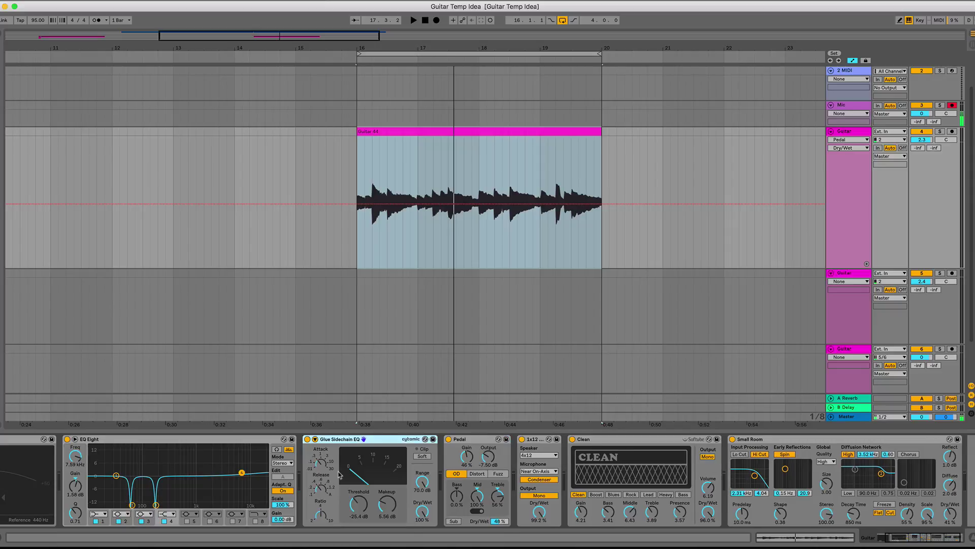
{"action": "left_click", "coordinate": [477, 474]}
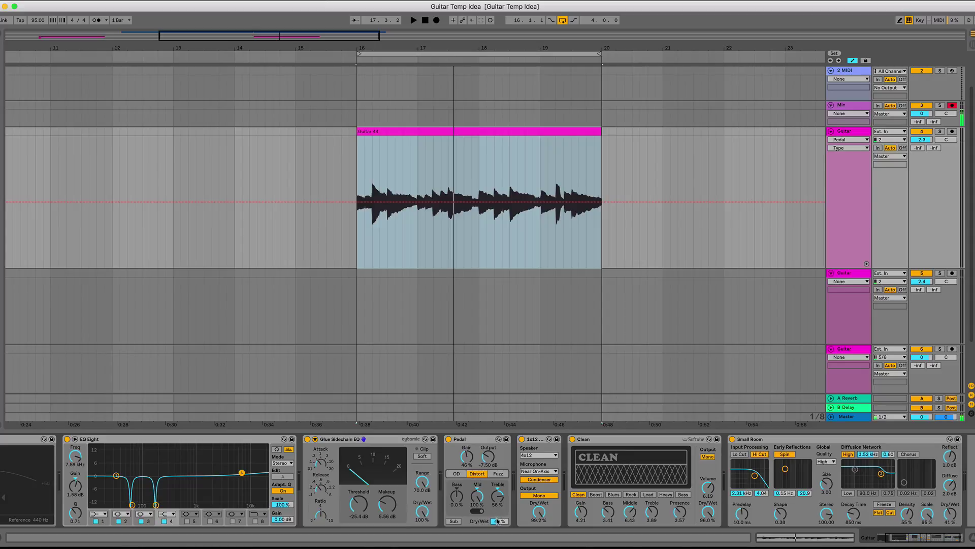
{"action": "left_click_drag", "start_coordinate": [497, 520], "coordinate": [497, 526]}
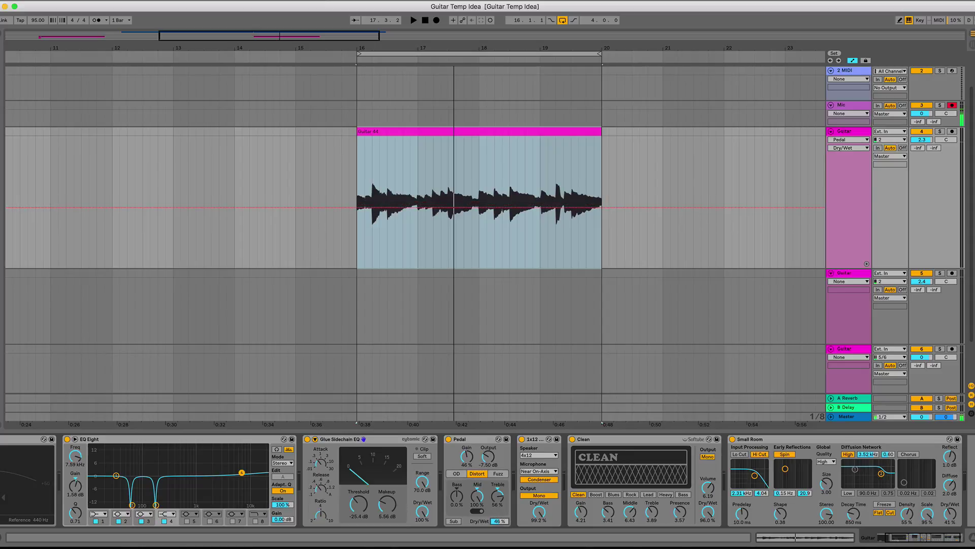
{"action": "left_click", "coordinate": [480, 476]}
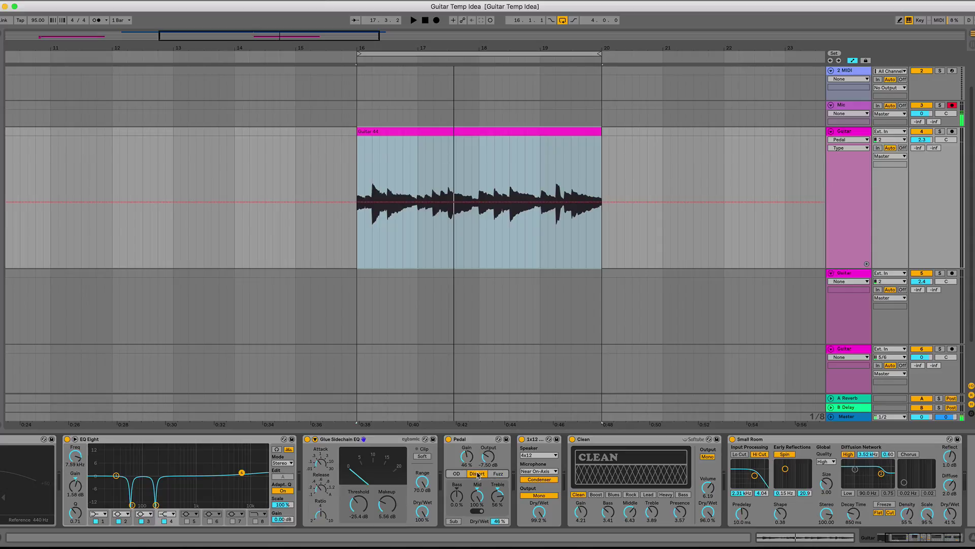
Play the loop while raising the Pedal's Dry/Wet to 53 % and switching its type to OD.
{"action": "key", "text": "space"}
{"action": "left_click_drag", "start_coordinate": [499, 521], "coordinate": [499, 497]}
{"action": "left_click", "coordinate": [457, 473]}
{"action": "key", "text": "space"}
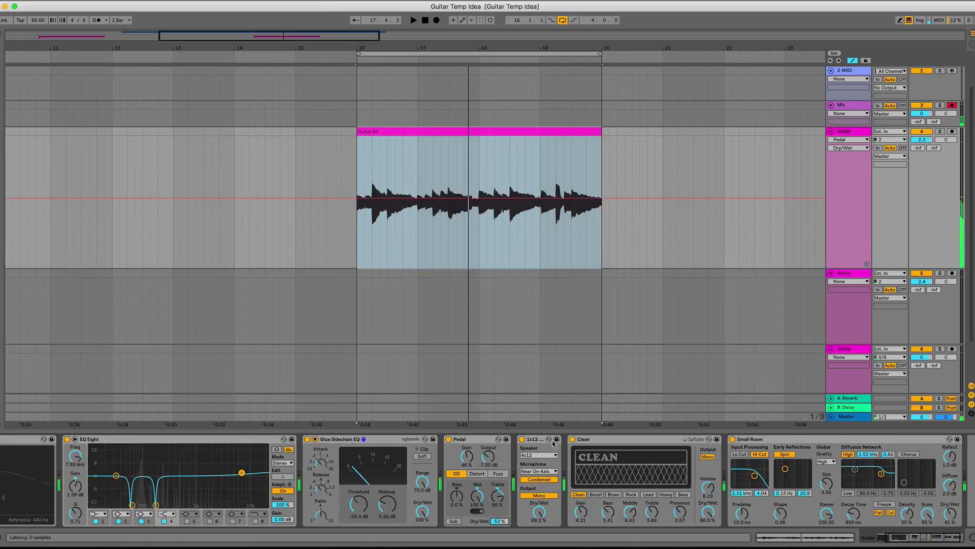
Turn off the cabinet, Clean amp, Small Room reverb, Glue Sidechain EQ and EQ Eight devices.
{"action": "left_click", "coordinate": [522, 438]}
{"action": "left_click", "coordinate": [571, 439]}
{"action": "left_click", "coordinate": [732, 438]}
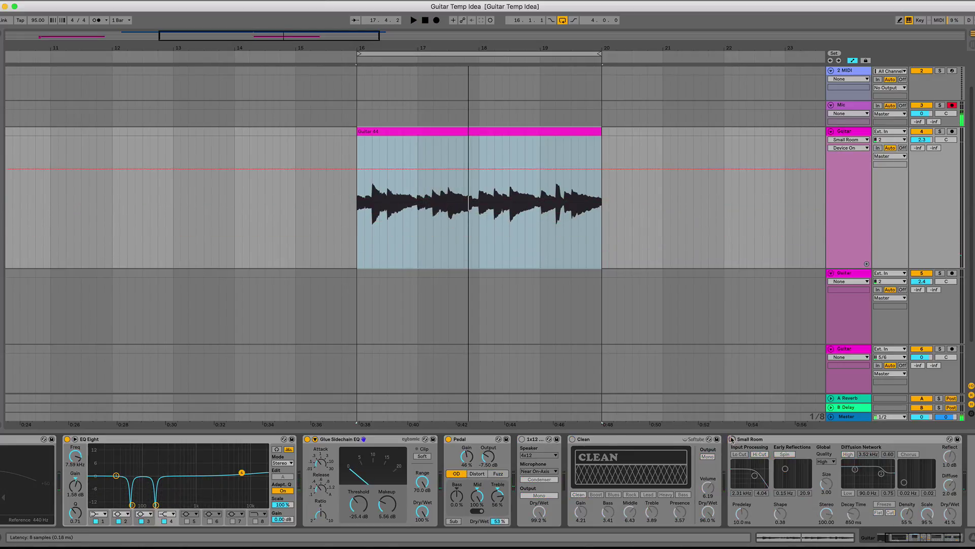
{"action": "left_click", "coordinate": [307, 438]}
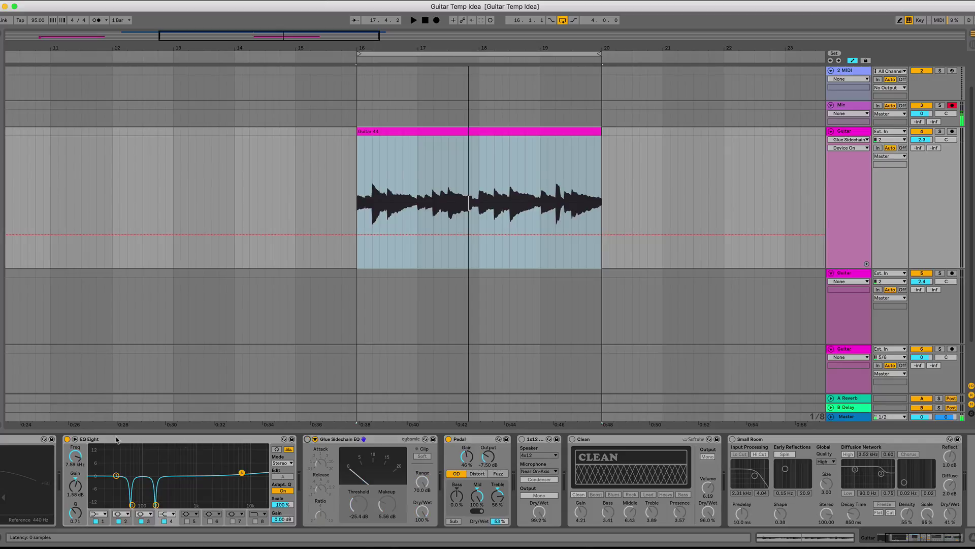
{"action": "left_click", "coordinate": [67, 439]}
Play the loop through the Pedal alone, switching it to Distort and lowering Output to -16.8 dB.
{"action": "key", "text": "space"}
{"action": "mouse_move", "coordinate": [487, 456]}
{"action": "left_mouse_down"}
{"action": "mouse_move", "coordinate": [487, 487]}
{"action": "mouse_move", "coordinate": [487, 476]}
{"action": "left_mouse_up"}
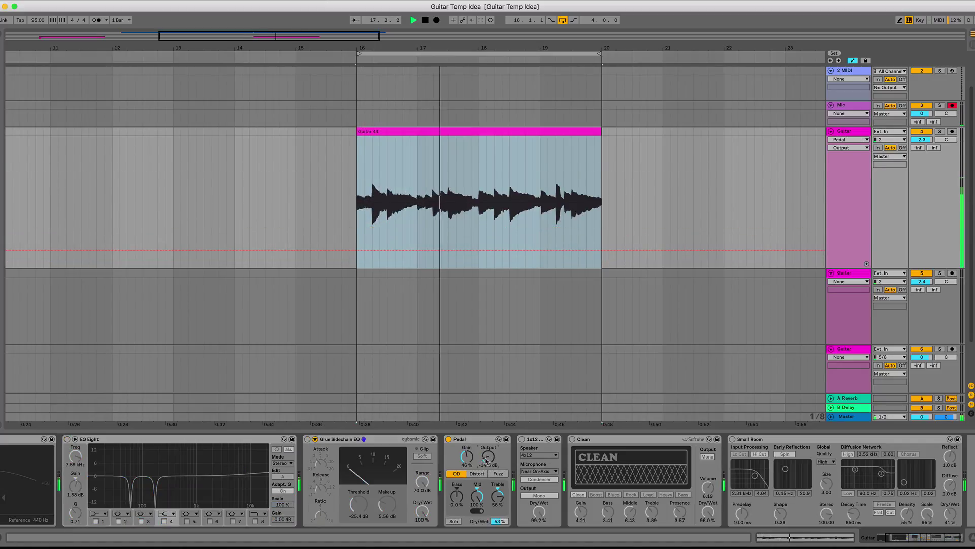
{"action": "left_click", "coordinate": [483, 475]}
{"action": "key", "text": "space"}
{"action": "left_click_drag", "start_coordinate": [487, 457], "coordinate": [487, 462]}
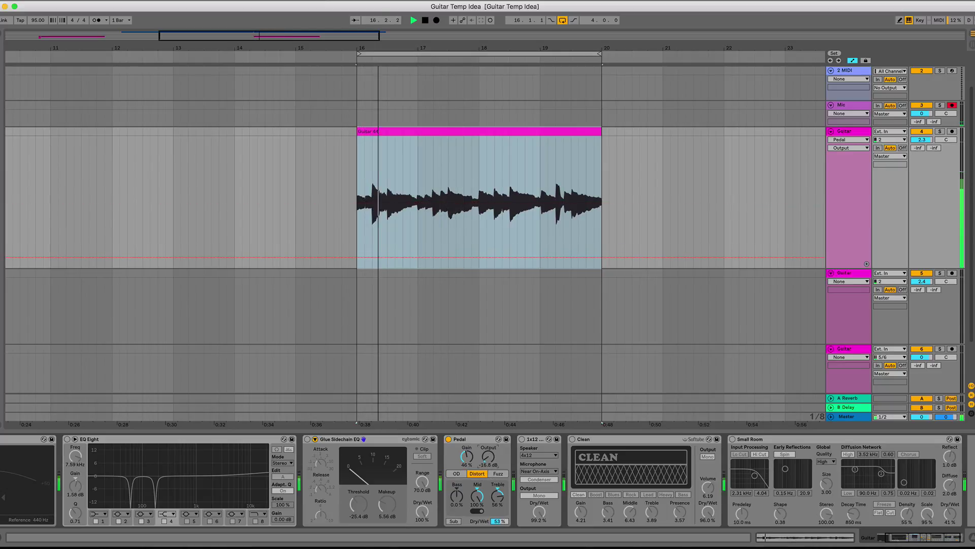
Reset the Pedal's Mid and Treble to 0 % and Dry/Wet to 100 %, and stop playback.
{"action": "double_click", "coordinate": [477, 496]}
{"action": "double_click", "coordinate": [497, 495]}
{"action": "double_click", "coordinate": [499, 521]}
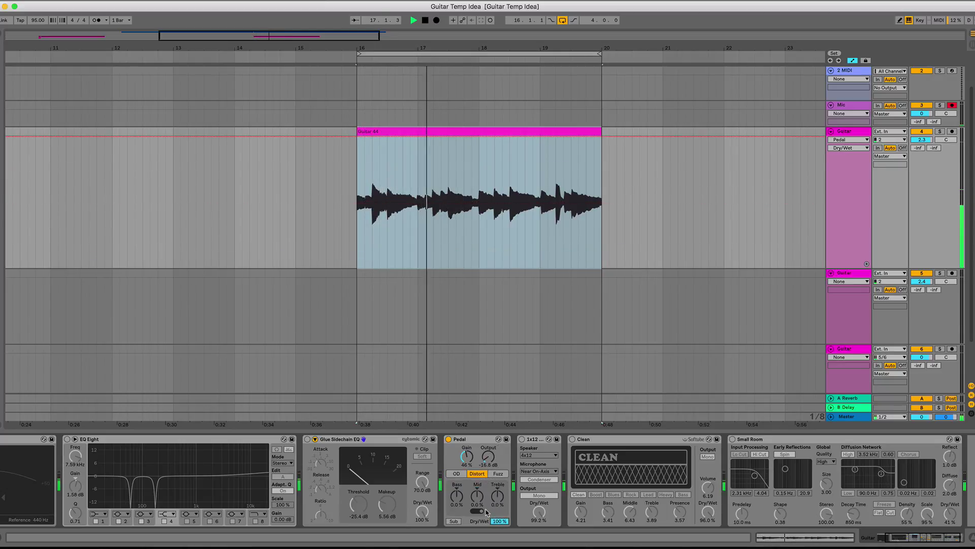
{"action": "key", "text": "space"}
Lower the Pedal's Gain to 24 % and play the loop with the Fuzz type.
{"action": "left_click_drag", "start_coordinate": [466, 458], "coordinate": [467, 470]}
{"action": "key", "text": "space"}
{"action": "left_click", "coordinate": [505, 475]}
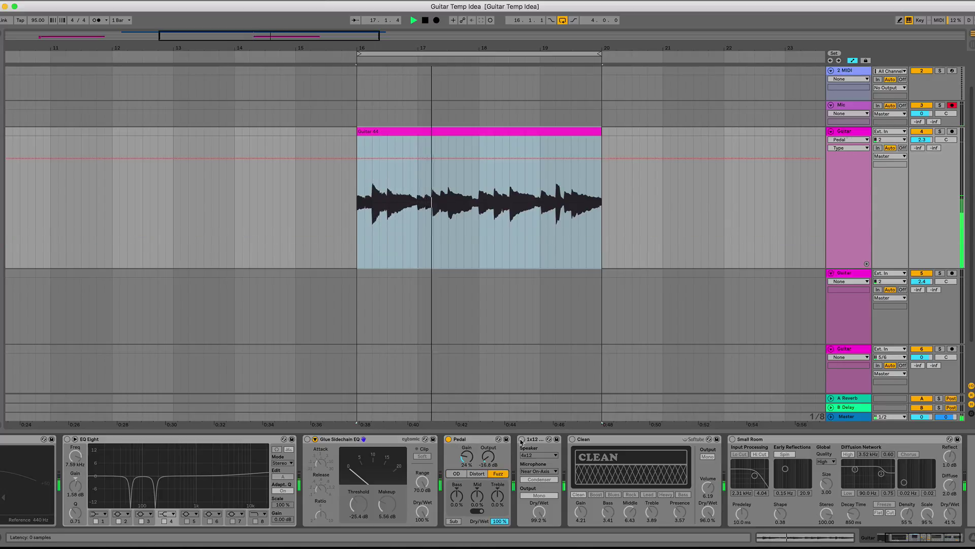
Turn the cabinet and Clean amp back on, with the Pedal's Gain at 39 % and Output reset to 0 dB.
{"action": "left_click", "coordinate": [522, 439]}
{"action": "left_click", "coordinate": [572, 439]}
{"action": "left_click_drag", "start_coordinate": [466, 457], "coordinate": [467, 449]}
{"action": "double_click", "coordinate": [488, 457]}
{"action": "key", "text": "space"}
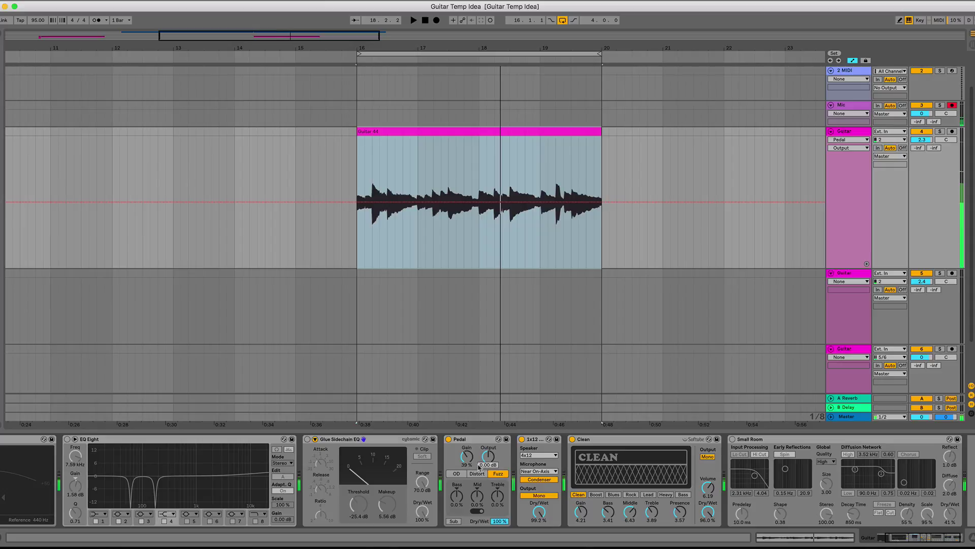
Turn the Glue Sidechain EQ, EQ Eight and Small Room reverb back on.
{"action": "left_click", "coordinate": [307, 438]}
{"action": "left_click", "coordinate": [68, 439]}
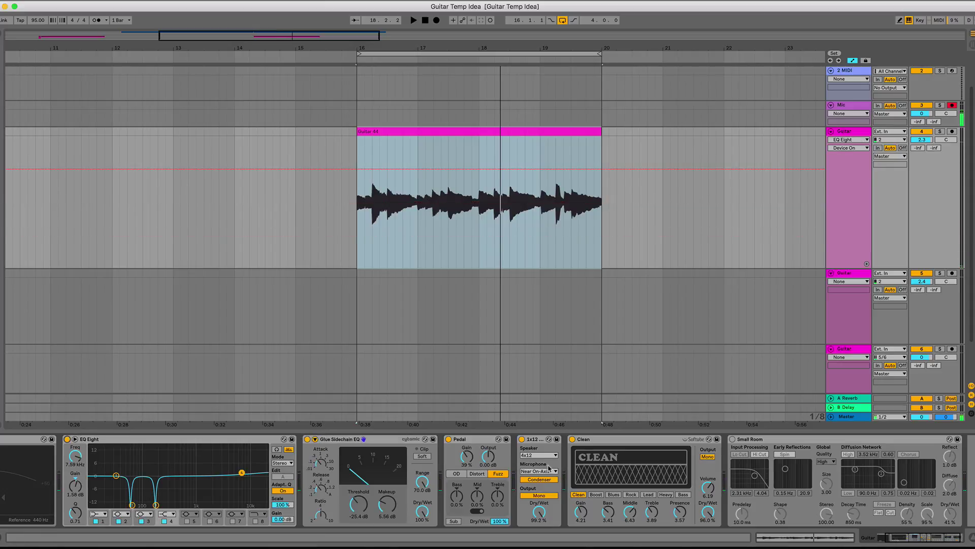
{"action": "left_click", "coordinate": [733, 439]}
Place the Pedal between the Clean amp and Small Room, set OD, Gain 25 % and Output -6.03 dB, and play the loop.
{"action": "left_click_drag", "start_coordinate": [467, 456], "coordinate": [727, 444]}
{"action": "left_click", "coordinate": [456, 473]}
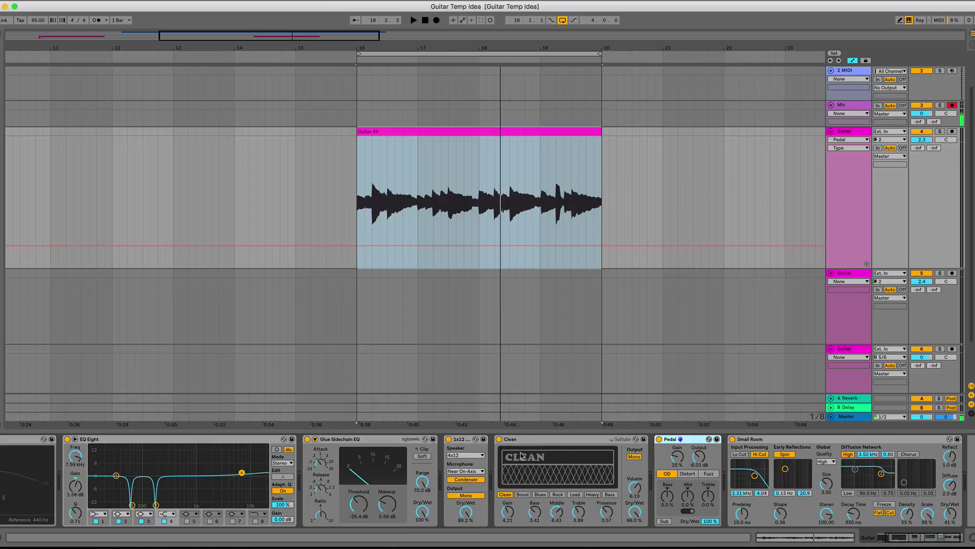
{"action": "key", "text": "space"}
During playback, switch the Pedal to Distort with Gain 33 %, Output -13.7 dB, Treble 65 % and Dry/Wet 13 %.
{"action": "left_click_drag", "start_coordinate": [699, 457], "coordinate": [677, 382]}
{"action": "left_click_drag", "start_coordinate": [708, 495], "coordinate": [708, 463]}
{"action": "mouse_move", "coordinate": [707, 522]}
{"action": "left_mouse_down"}
{"action": "mouse_move", "coordinate": [707, 547]}
{"action": "mouse_move", "coordinate": [709, 524]}
{"action": "mouse_move", "coordinate": [710, 538]}
{"action": "left_mouse_up"}
{"action": "left_click", "coordinate": [688, 472]}
{"action": "left_click_drag", "start_coordinate": [677, 456], "coordinate": [677, 490]}
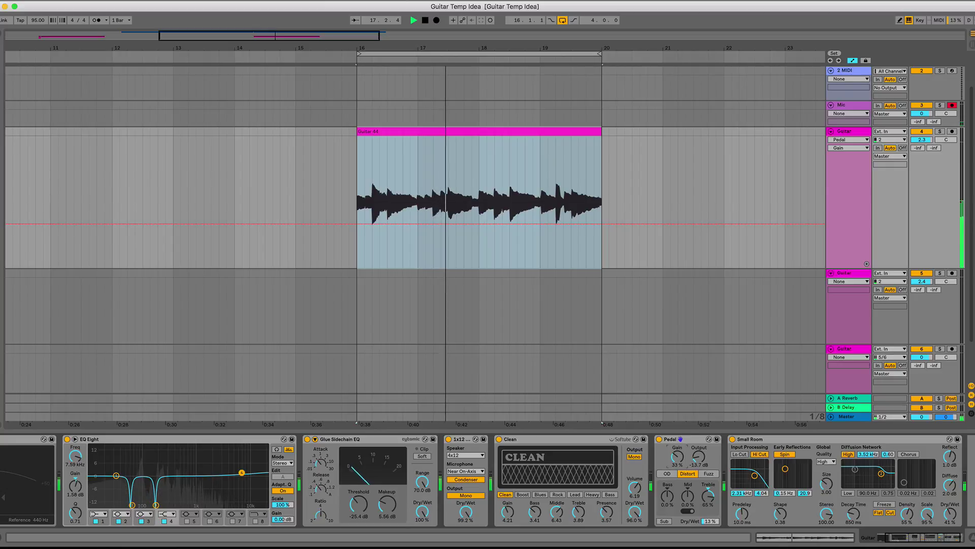
Stop the loop and move the Pedal back next to the cabinet, ahead of the Clean amp.
{"action": "key", "text": "space"}
{"action": "left_click_drag", "start_coordinate": [681, 441], "coordinate": [470, 440]}
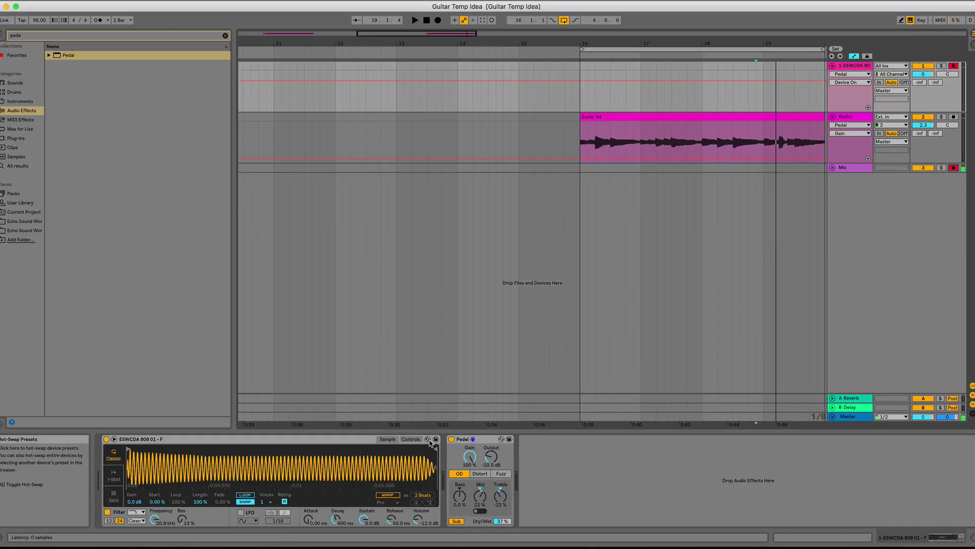
Compare the 808 bass track's sound with its Pedal bypassed and active.
{"action": "left_click", "coordinate": [451, 439]}
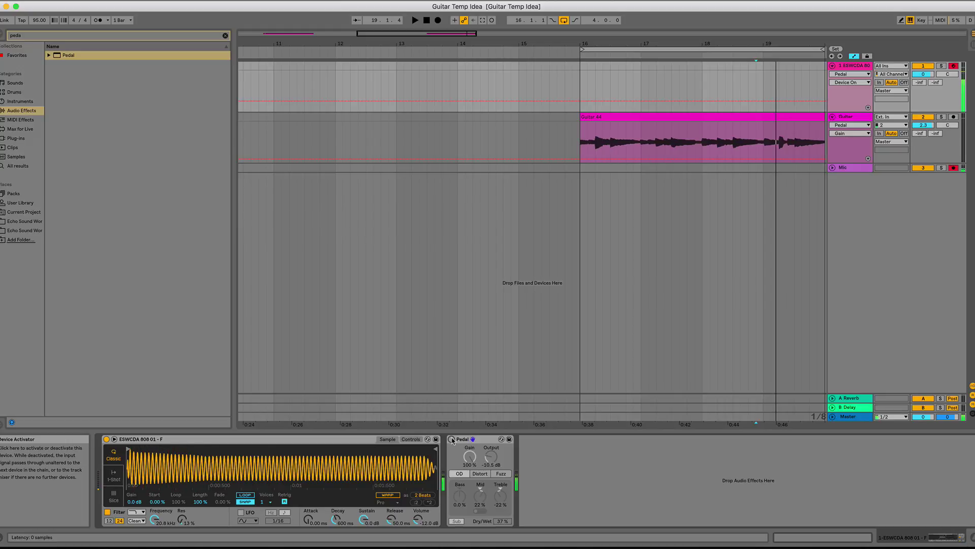
{"action": "left_click", "coordinate": [452, 439]}
On the 808 track's Pedal, set Gain to 44 % and Output to -7.62 dB, and boost Mid to 98 %.
{"action": "left_click_drag", "start_coordinate": [469, 457], "coordinate": [469, 475]}
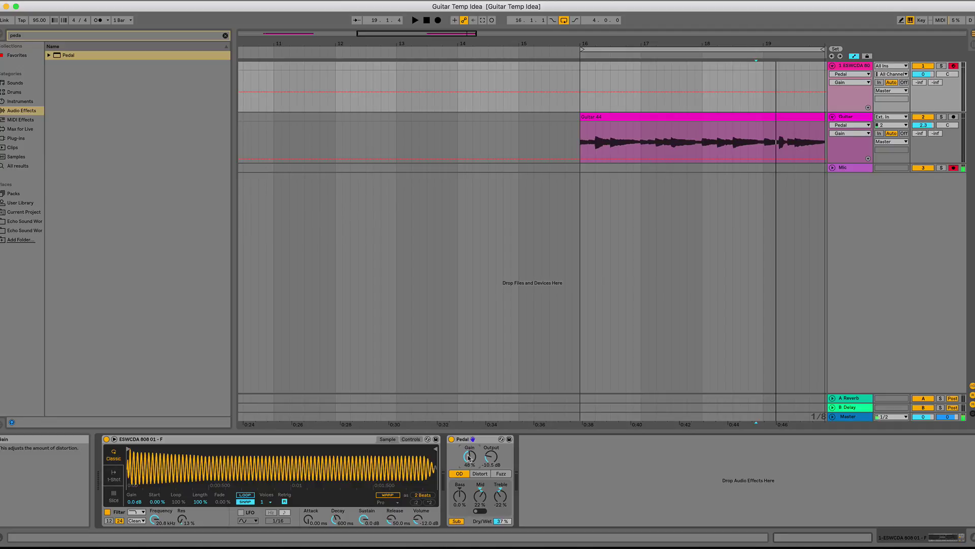
{"action": "mouse_move", "coordinate": [469, 456]}
{"action": "left_mouse_down"}
{"action": "mouse_move", "coordinate": [491, 452]}
{"action": "mouse_move", "coordinate": [471, 457]}
{"action": "left_mouse_up"}
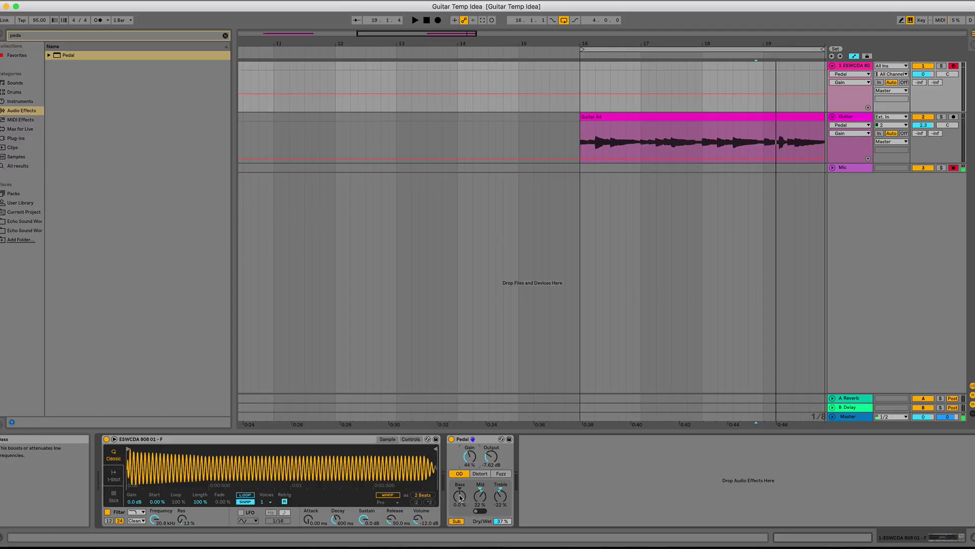
{"action": "left_click_drag", "start_coordinate": [479, 510], "coordinate": [479, 514]}
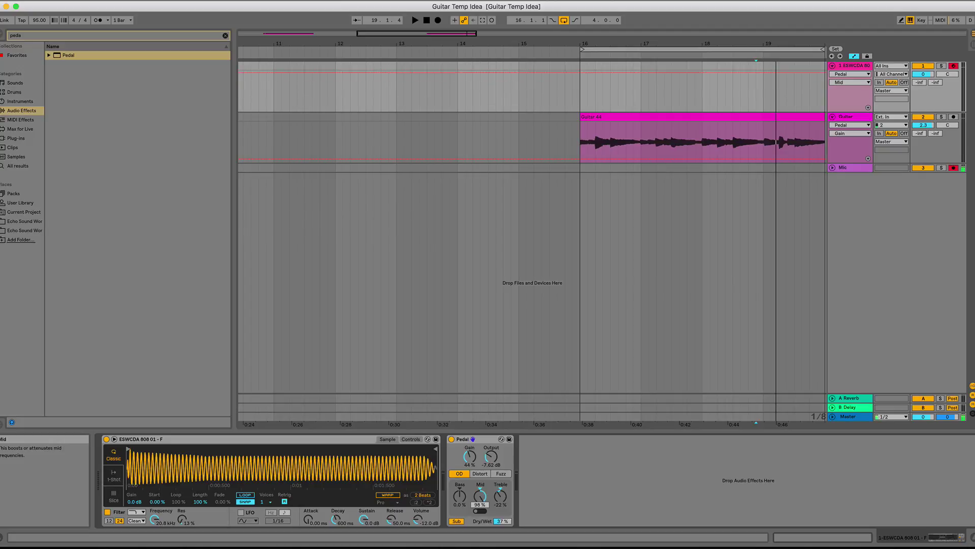
On the 808's Pedal, set Mid to 17 %, switch its frequency range, audition Sub off and on at full wet, and set Dry/Wet to 53 %.
{"action": "left_click", "coordinate": [480, 512]}
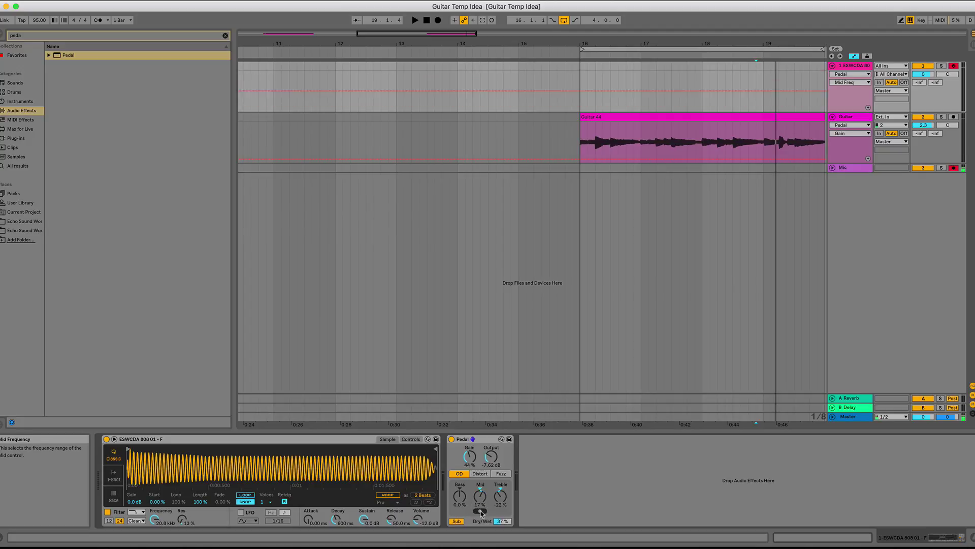
{"action": "left_click_drag", "start_coordinate": [499, 519], "coordinate": [499, 485]}
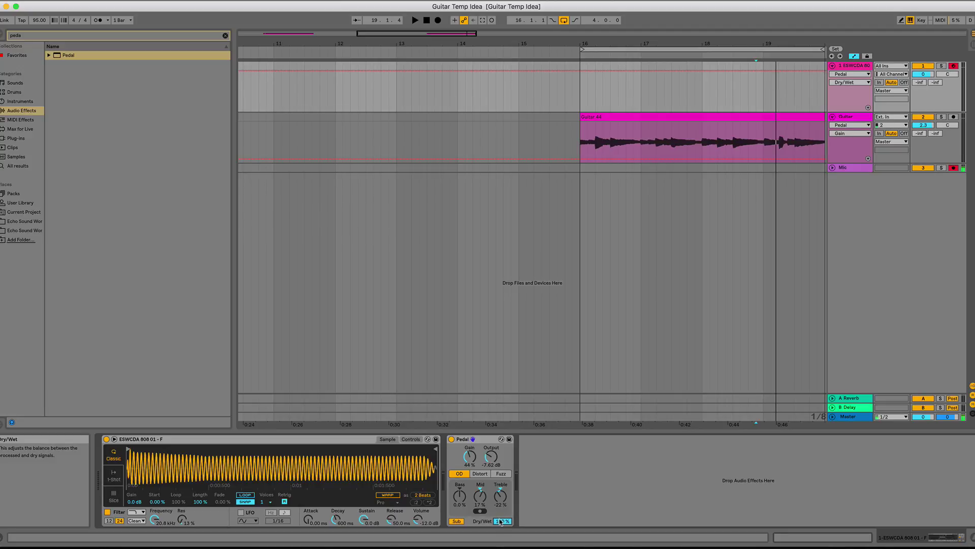
{"action": "left_click", "coordinate": [456, 521]}
{"action": "left_click", "coordinate": [457, 520]}
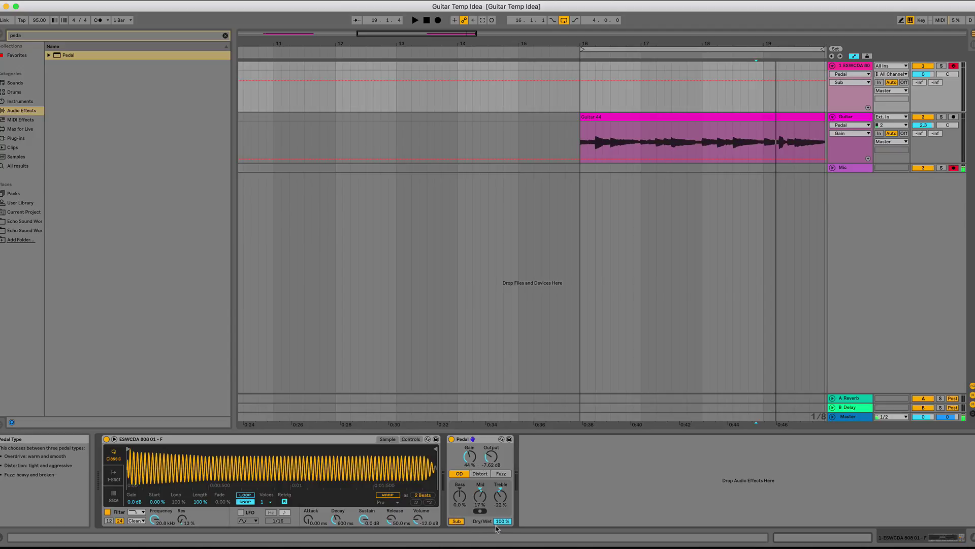
{"action": "left_click_drag", "start_coordinate": [502, 521], "coordinate": [502, 539]}
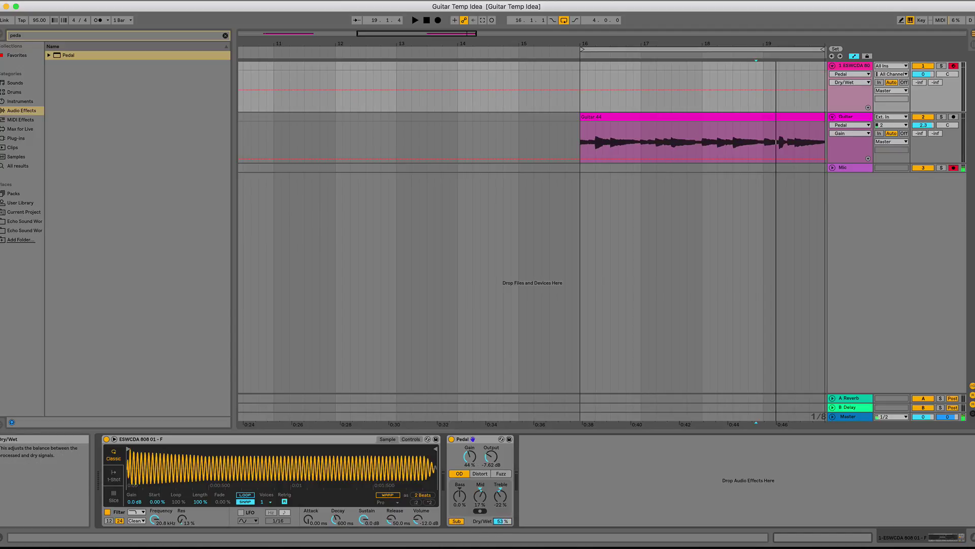
Audition the 808's Pedal on Distort and Fuzz, trying Fuzz at 100 % Dry/Wet before setting Dry/Wet to 22 % and Gain to 16 %.
{"action": "left_click", "coordinate": [481, 474]}
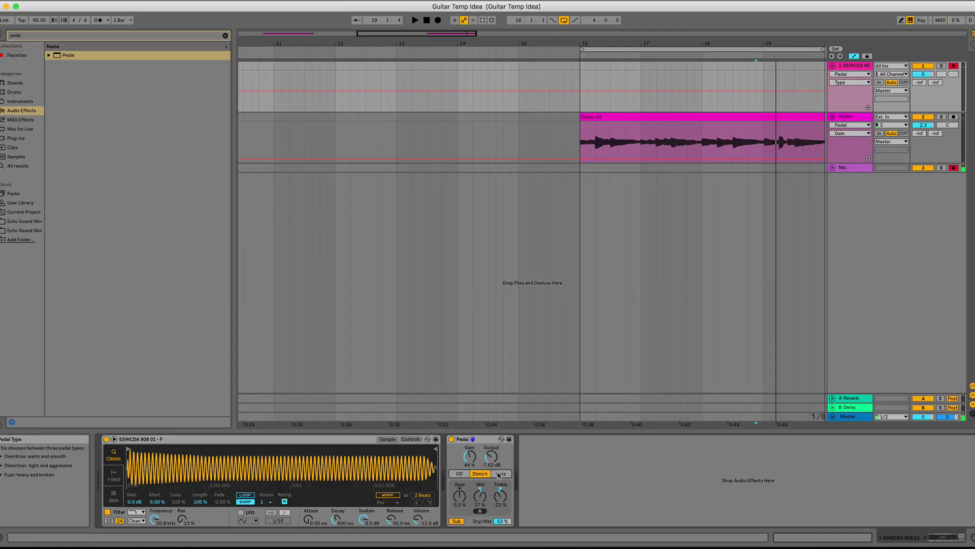
{"action": "left_click", "coordinate": [500, 474]}
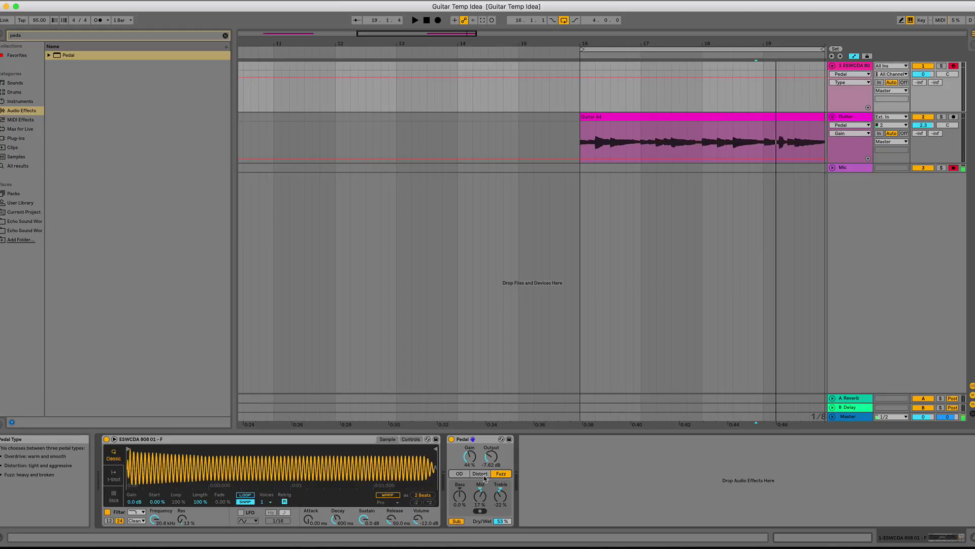
{"action": "left_click_drag", "start_coordinate": [505, 521], "coordinate": [505, 496]}
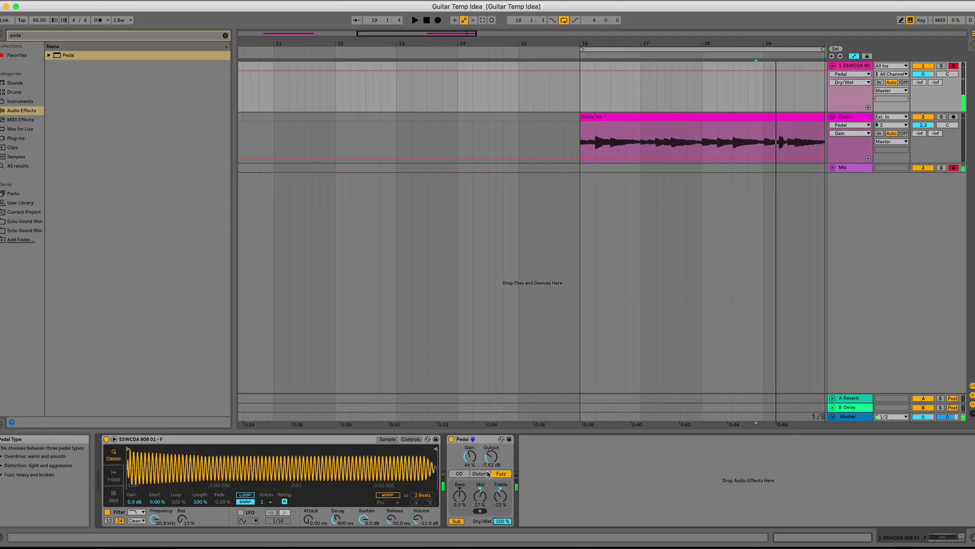
{"action": "left_click_drag", "start_coordinate": [501, 520], "coordinate": [501, 541]}
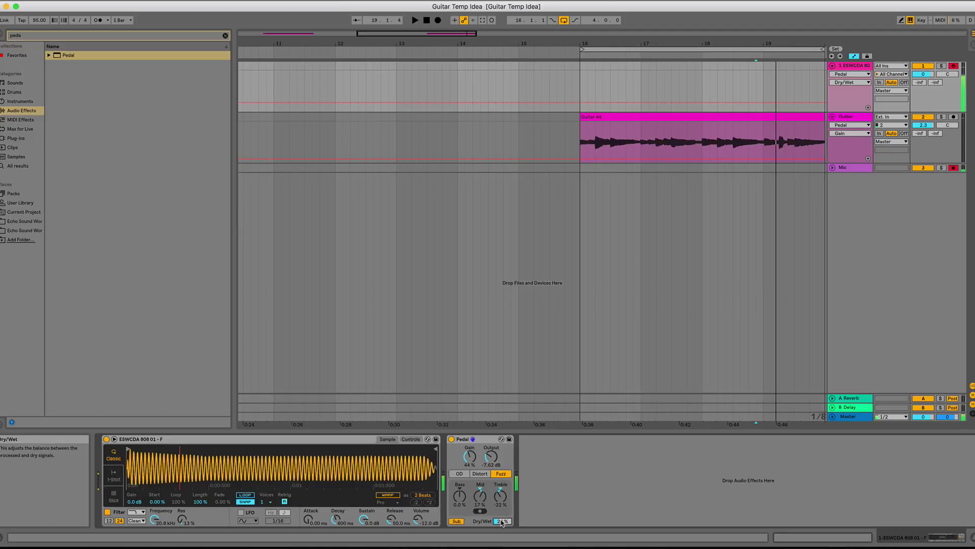
{"action": "left_click_drag", "start_coordinate": [469, 456], "coordinate": [469, 483]}
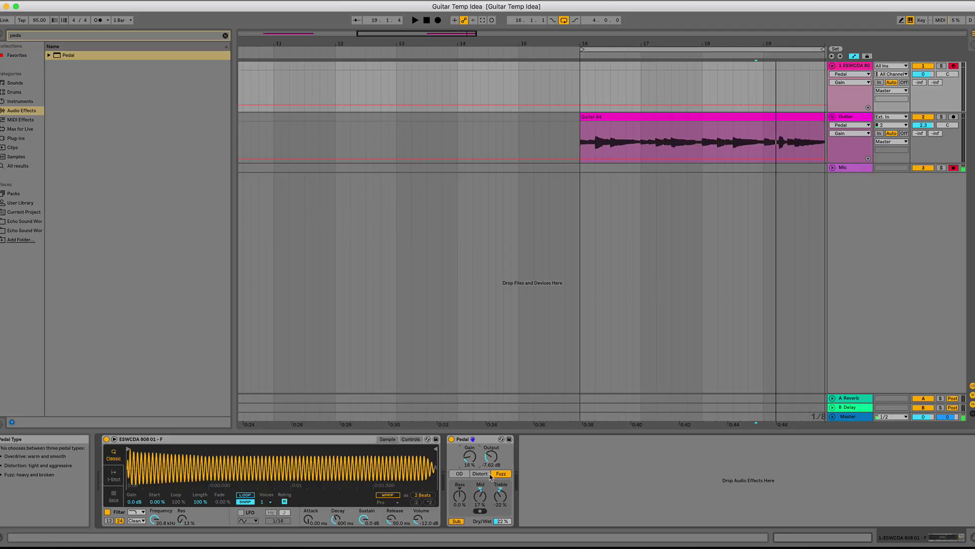
Switch the 808's Pedal to OD, try Gain at 71 %, set Dry/Wet to 57 % and Gain to 31 %, and bypass the device.
{"action": "left_click", "coordinate": [459, 473]}
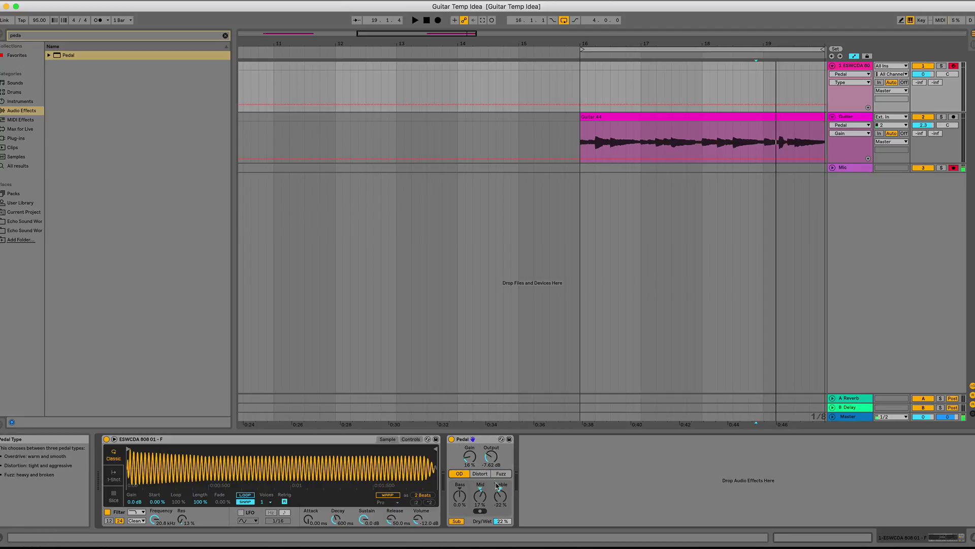
{"action": "left_click_drag", "start_coordinate": [472, 462], "coordinate": [472, 459]}
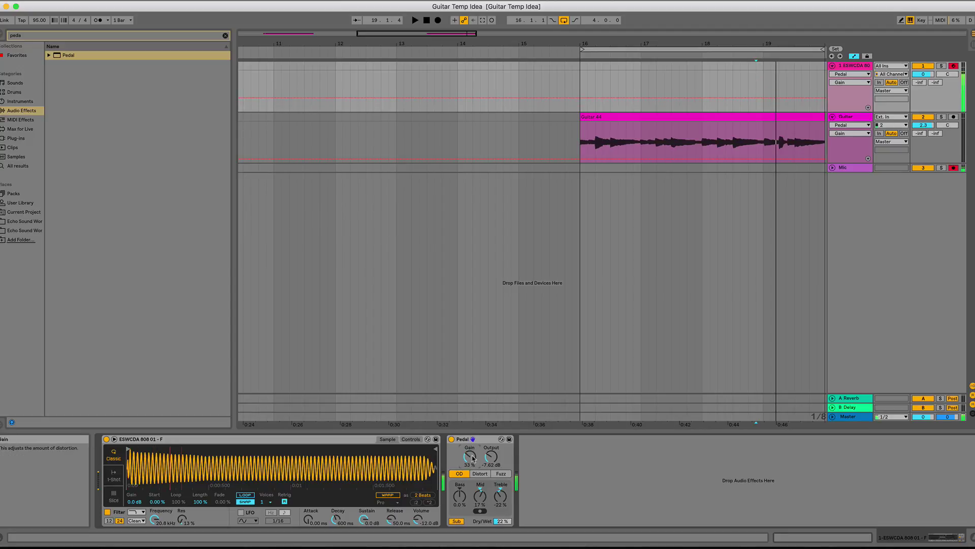
{"action": "left_click_drag", "start_coordinate": [472, 459], "coordinate": [472, 450]}
{"action": "left_click_drag", "start_coordinate": [502, 520], "coordinate": [502, 514]}
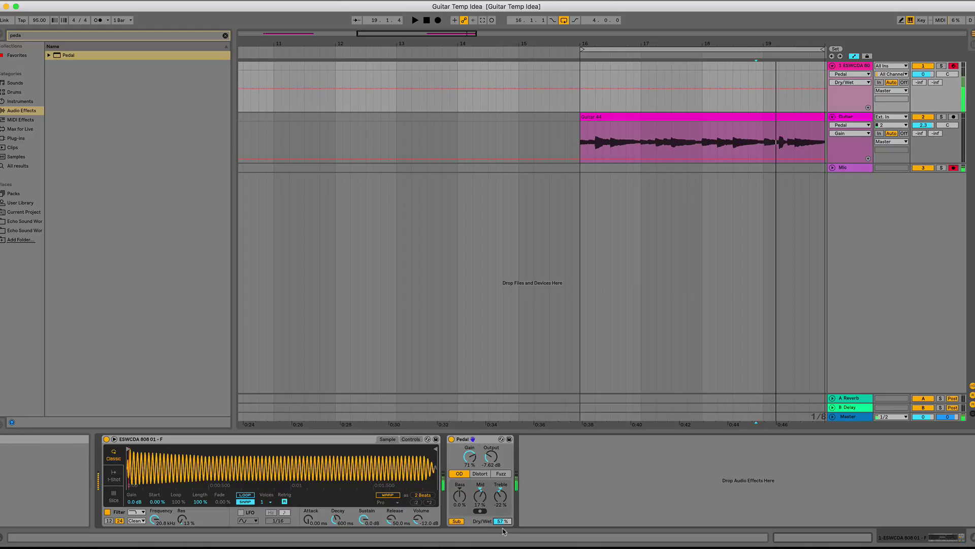
{"action": "left_click_drag", "start_coordinate": [470, 455], "coordinate": [470, 467]}
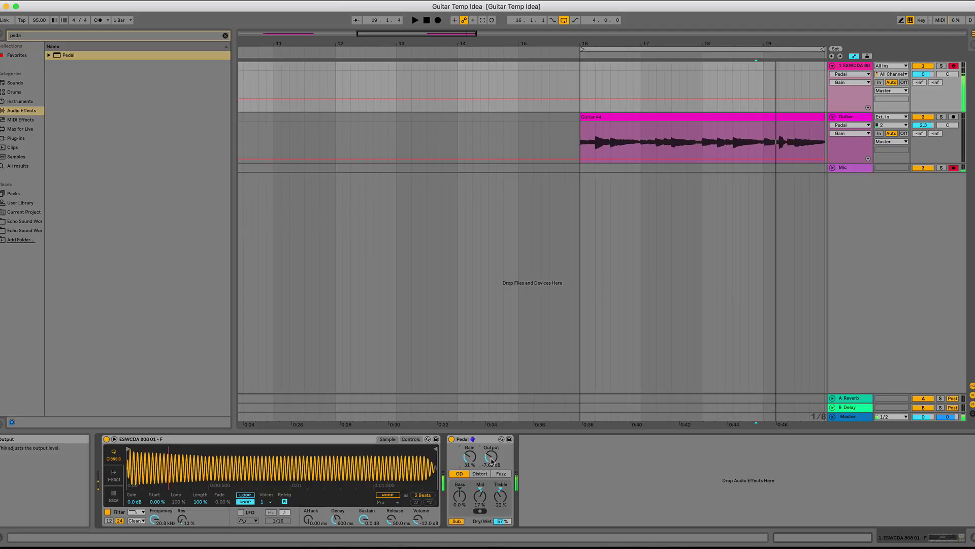
{"action": "left_click", "coordinate": [451, 439]}
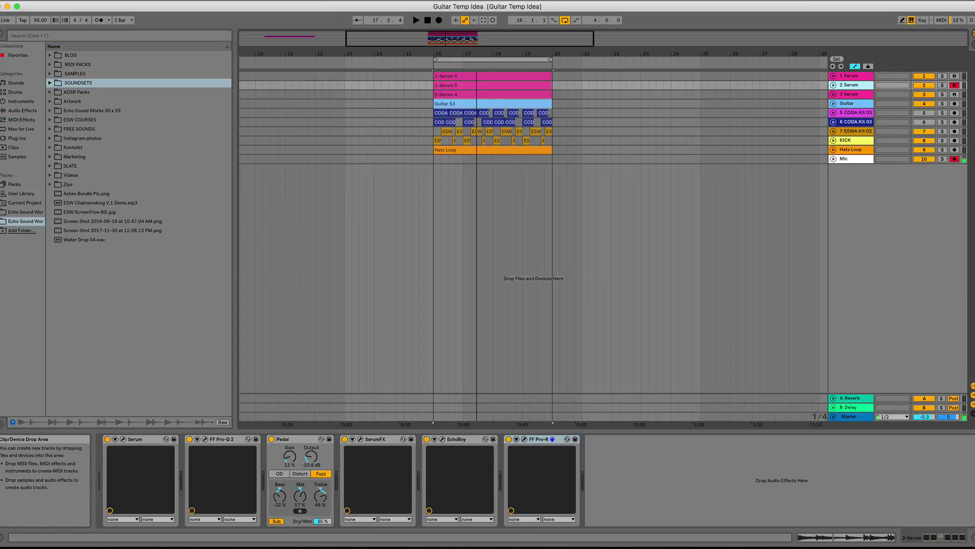
Show the Pedals on the 1 Serum and 2 Serum tracks, bypass both, and arm 1 Serum to hear it dry.
{"action": "left_click", "coordinate": [848, 77]}
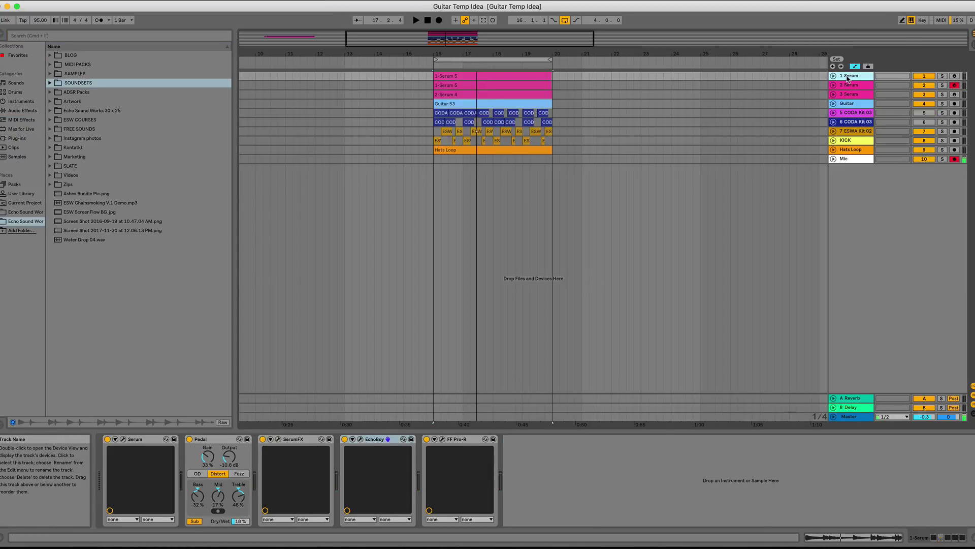
{"action": "left_click", "coordinate": [848, 85]}
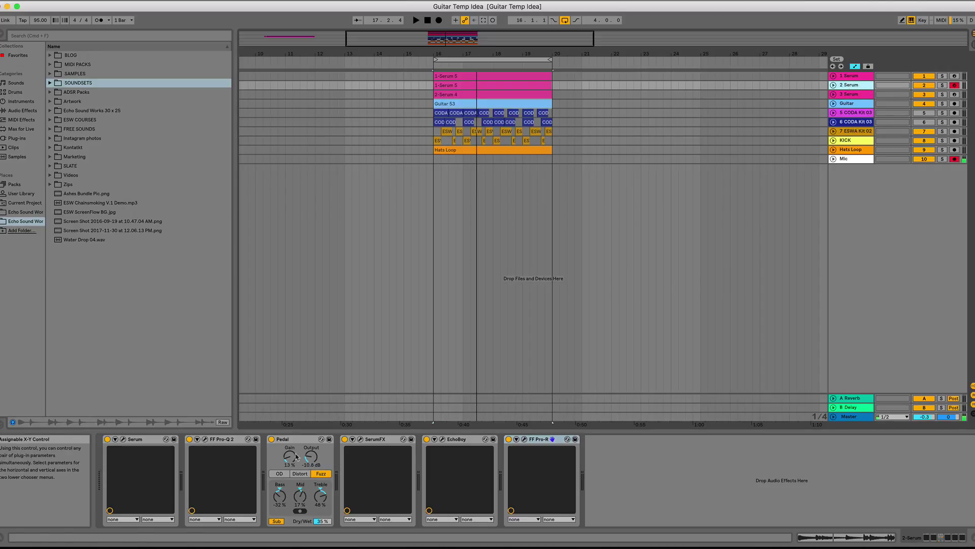
{"action": "left_click", "coordinate": [271, 440]}
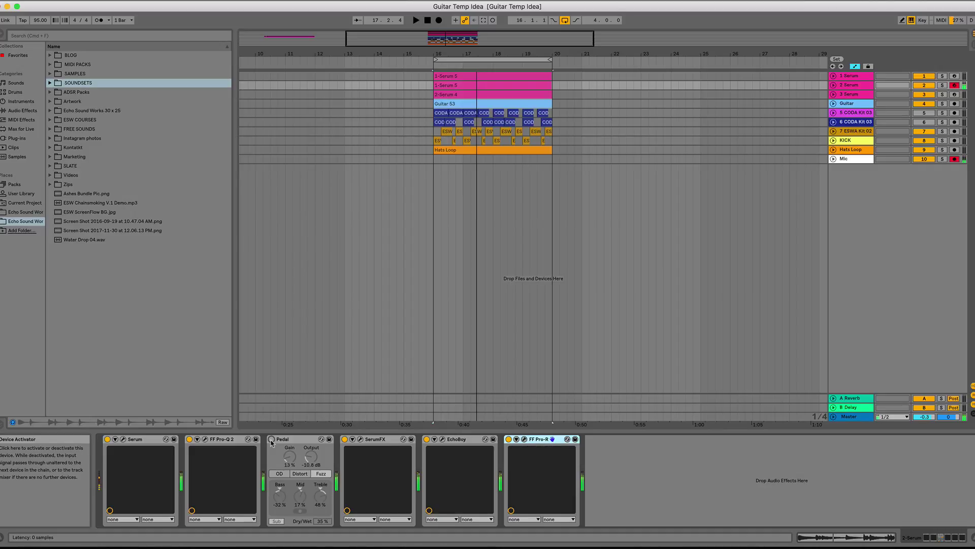
{"action": "key", "text": "Up"}
{"action": "left_click", "coordinate": [955, 76]}
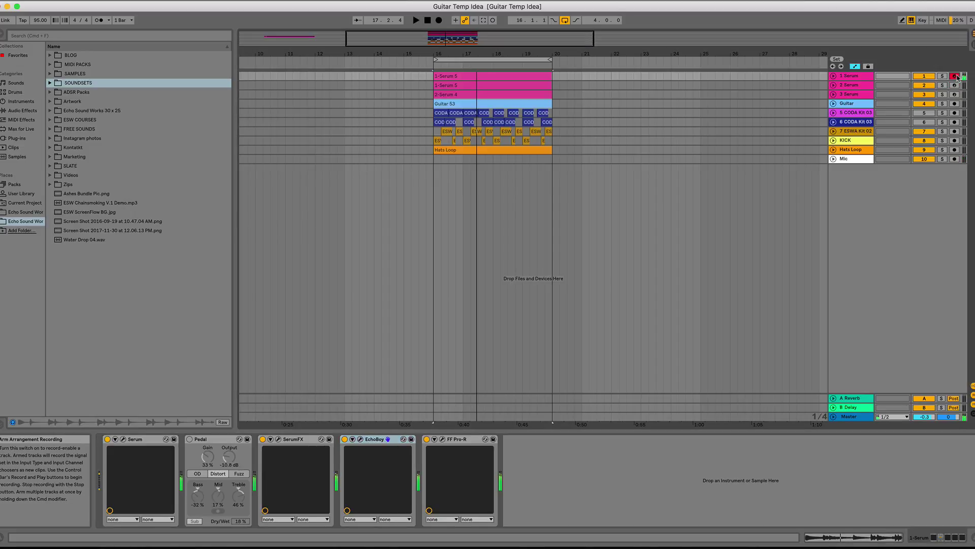
Arm the Mic track again, reactivate the Pedals on 1 Serum and 2 Serum, and start loop playback.
{"action": "left_click", "coordinate": [955, 158]}
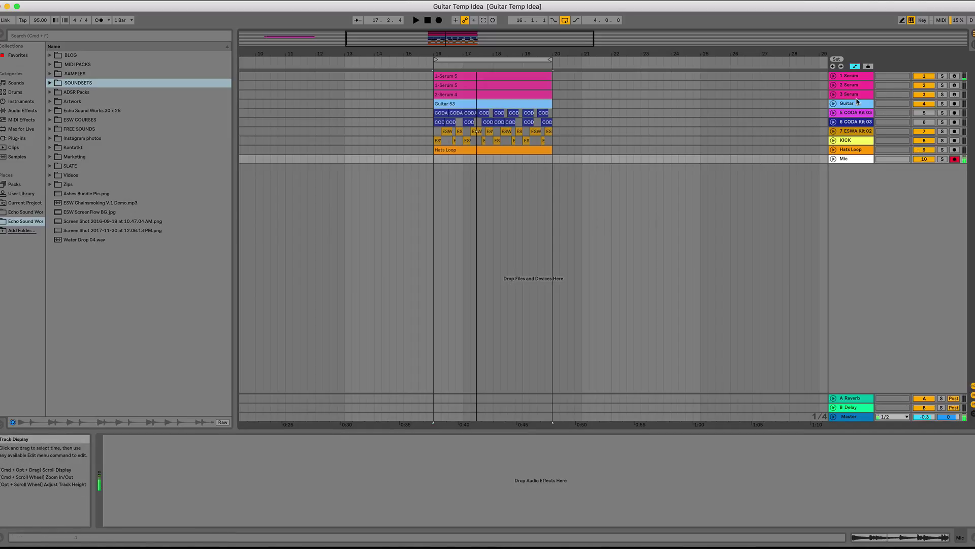
{"action": "left_click", "coordinate": [847, 76]}
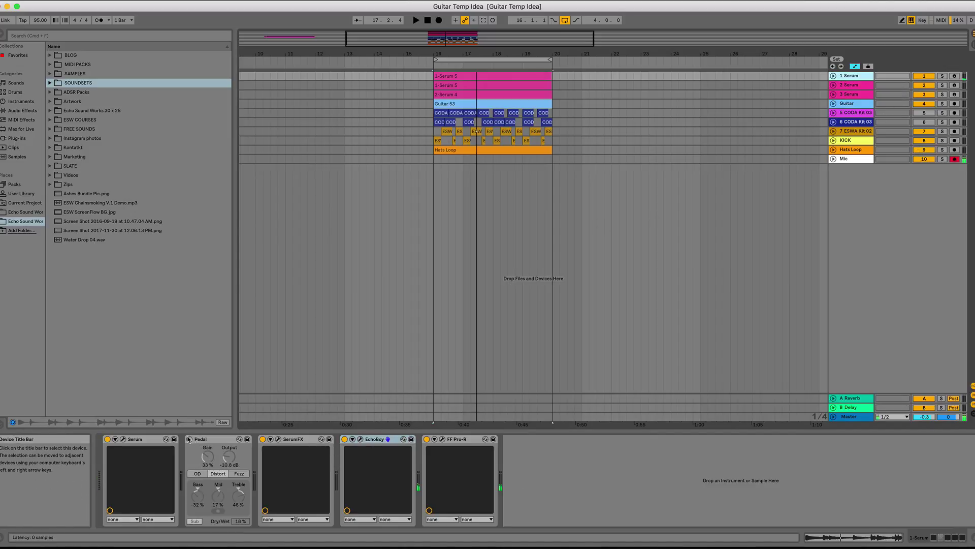
{"action": "key", "text": "Down"}
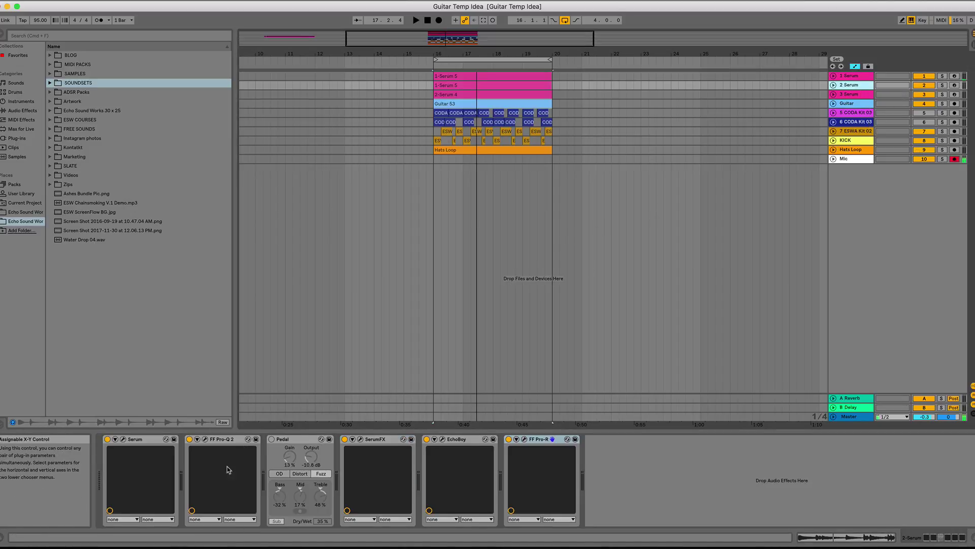
{"action": "key", "text": "space"}
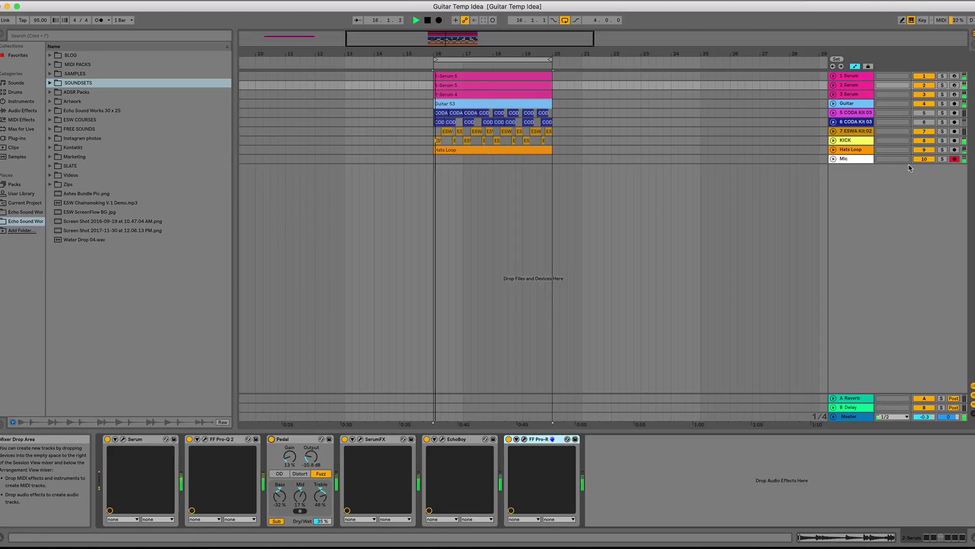
Unfold the 2 Serum track to view its MIDI notes during playback, and fold it back up.
{"action": "left_click", "coordinate": [501, 86]}
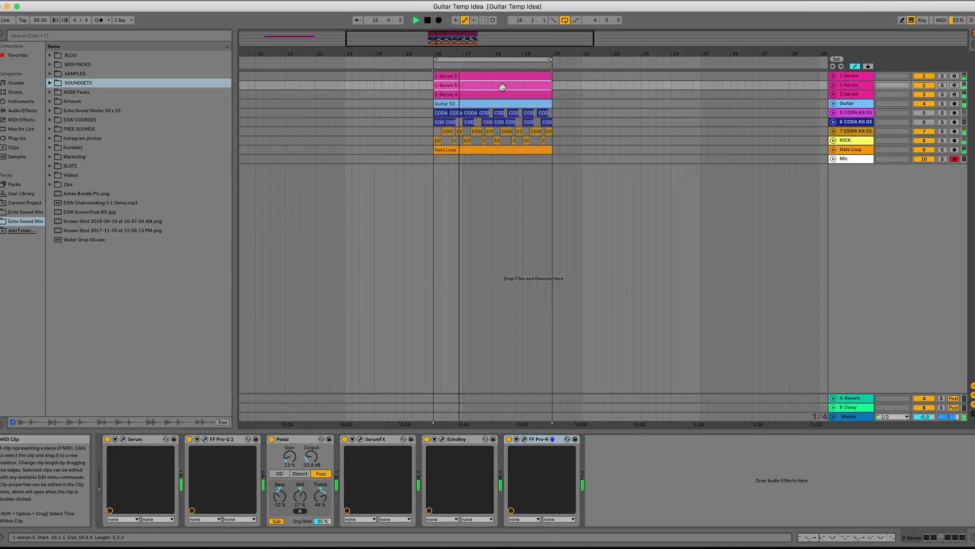
{"action": "left_click", "coordinate": [833, 85]}
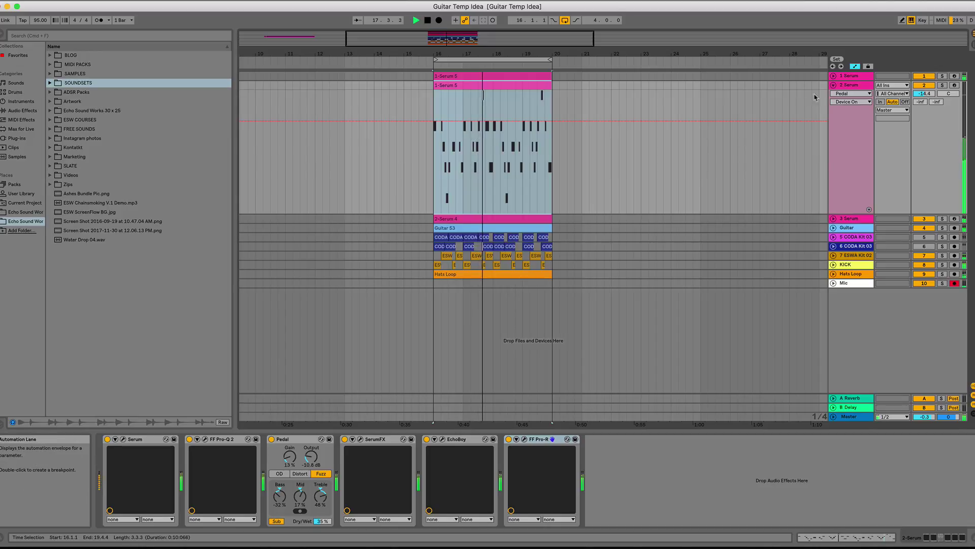
{"action": "left_click", "coordinate": [834, 86]}
Show the 1 Serum track's devices and adjust its Pedal's Dry/Wet, ending at 19 %.
{"action": "left_click", "coordinate": [851, 76]}
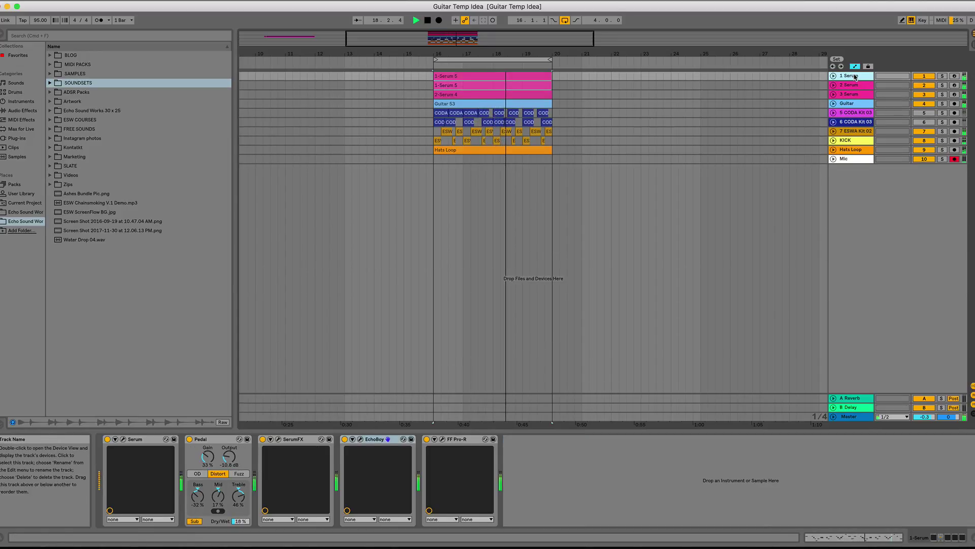
{"action": "double_click", "coordinate": [241, 520]}
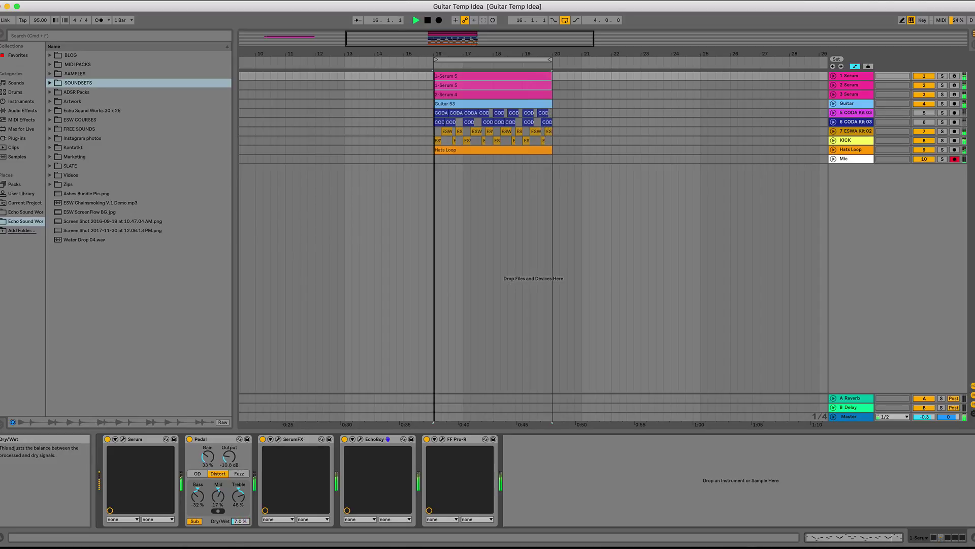
{"action": "left_click_drag", "start_coordinate": [241, 521], "coordinate": [241, 544]}
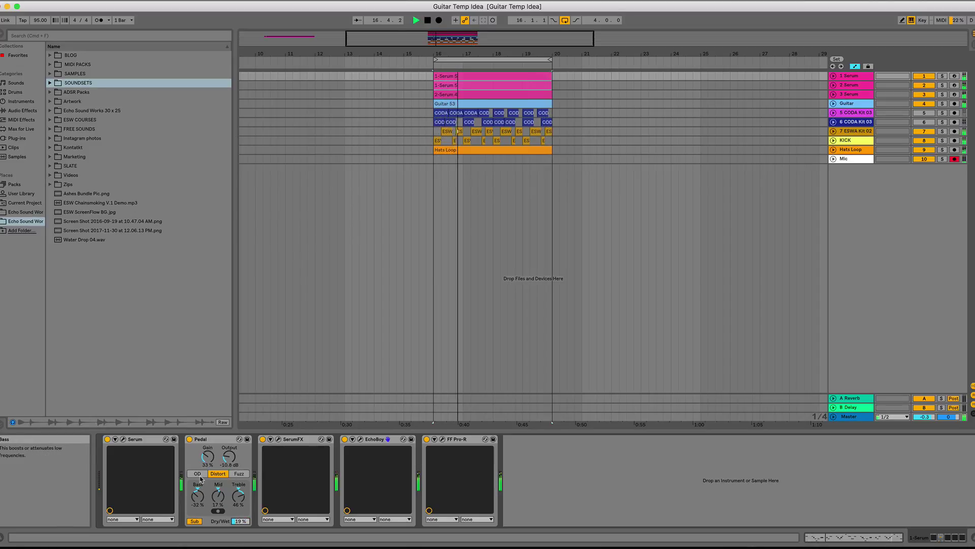
Audition 1 Serum's Pedal on OD and Fuzz at 100 % Dry/Wet, leaving it on Fuzz with Dry/Wet at 8.6 %.
{"action": "left_click", "coordinate": [197, 473]}
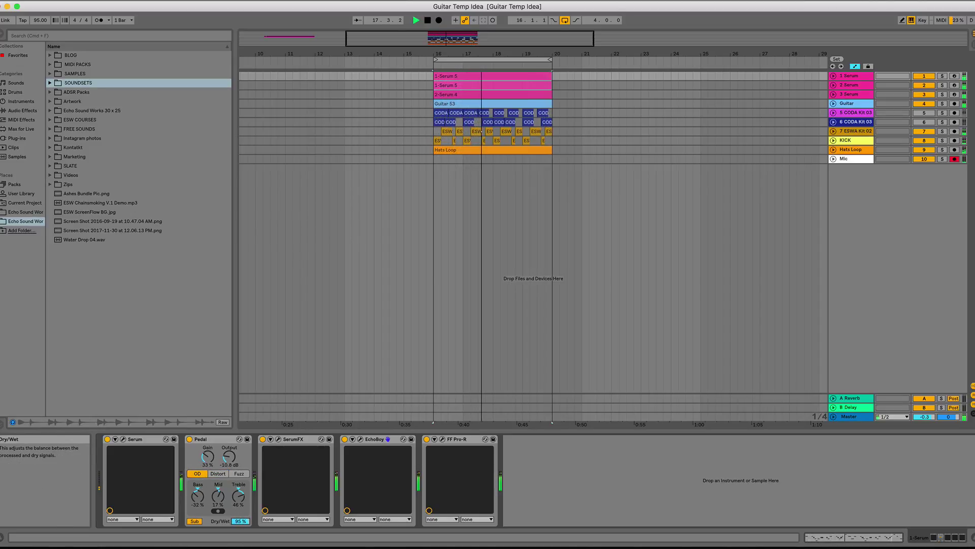
{"action": "double_click", "coordinate": [241, 521]}
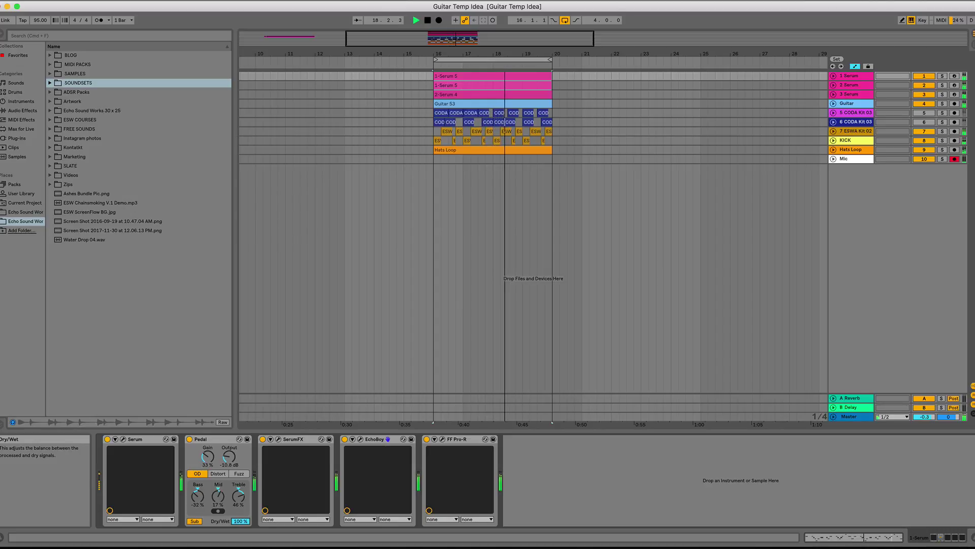
{"action": "left_click_drag", "start_coordinate": [241, 520], "coordinate": [240, 480]}
{"action": "left_click", "coordinate": [239, 473]}
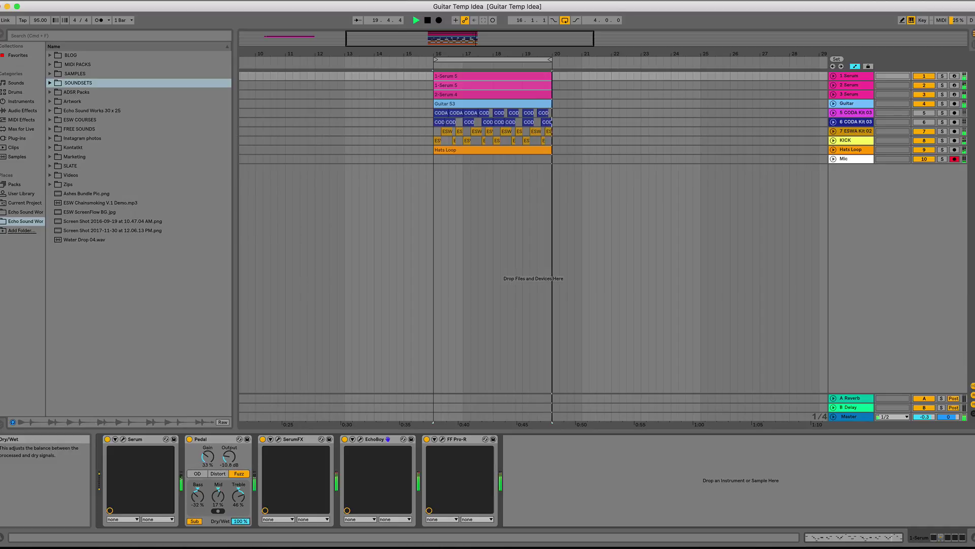
{"action": "mouse_move", "coordinate": [241, 520]}
{"action": "left_mouse_down"}
{"action": "mouse_move", "coordinate": [241, 535]}
{"action": "mouse_move", "coordinate": [245, 520]}
{"action": "left_mouse_up"}
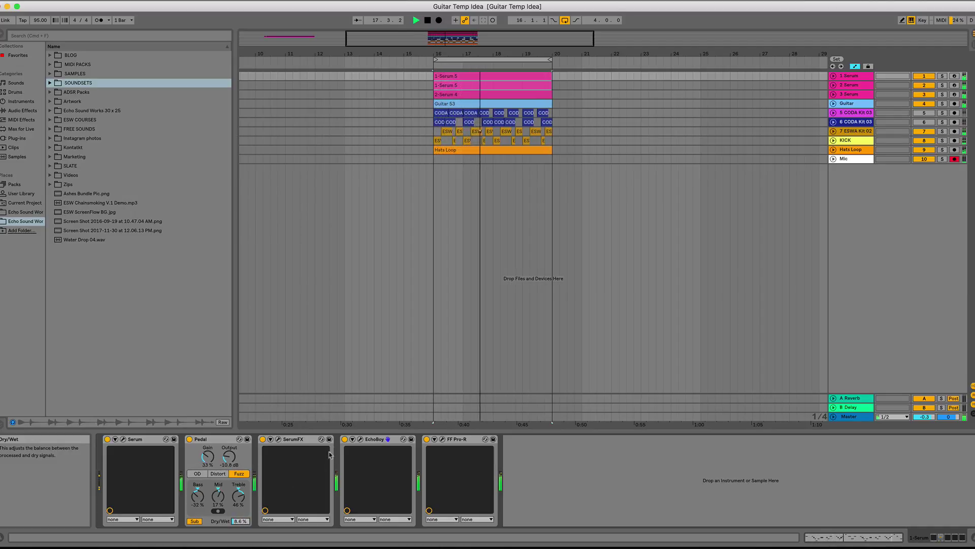
Solo 1 Serum to compare its Pedal bypassed and active, set Dry/Wet to 41 %, and unsolo the track.
{"action": "left_click", "coordinate": [942, 76]}
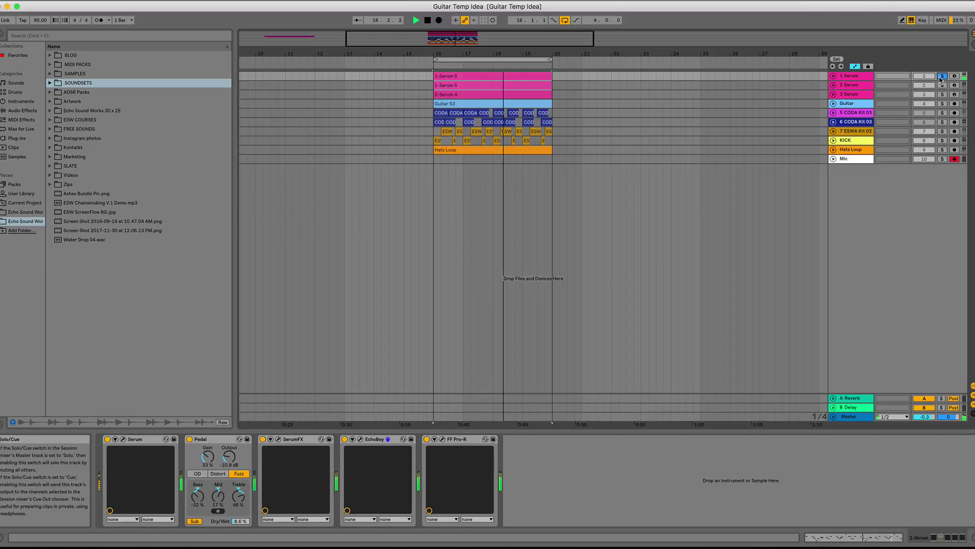
{"action": "left_click", "coordinate": [189, 439]}
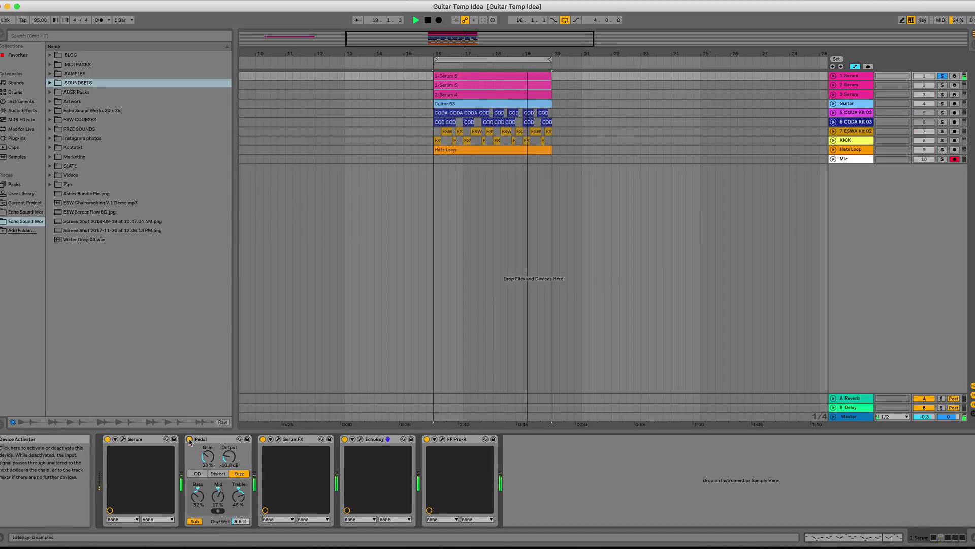
{"action": "left_click", "coordinate": [190, 440]}
{"action": "mouse_move", "coordinate": [240, 521]}
{"action": "left_mouse_down"}
{"action": "mouse_move", "coordinate": [240, 479]}
{"action": "mouse_move", "coordinate": [240, 504]}
{"action": "left_mouse_up"}
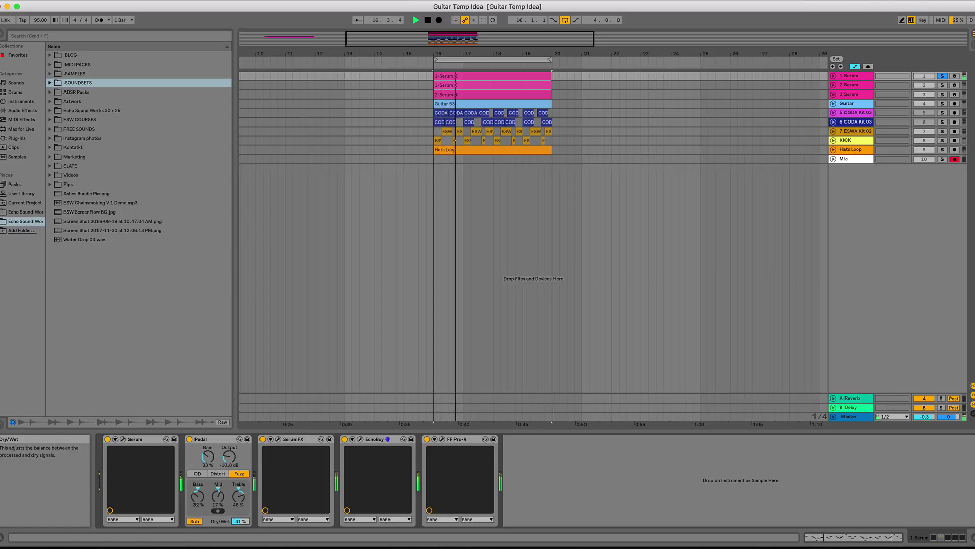
{"action": "left_click", "coordinate": [941, 76]}
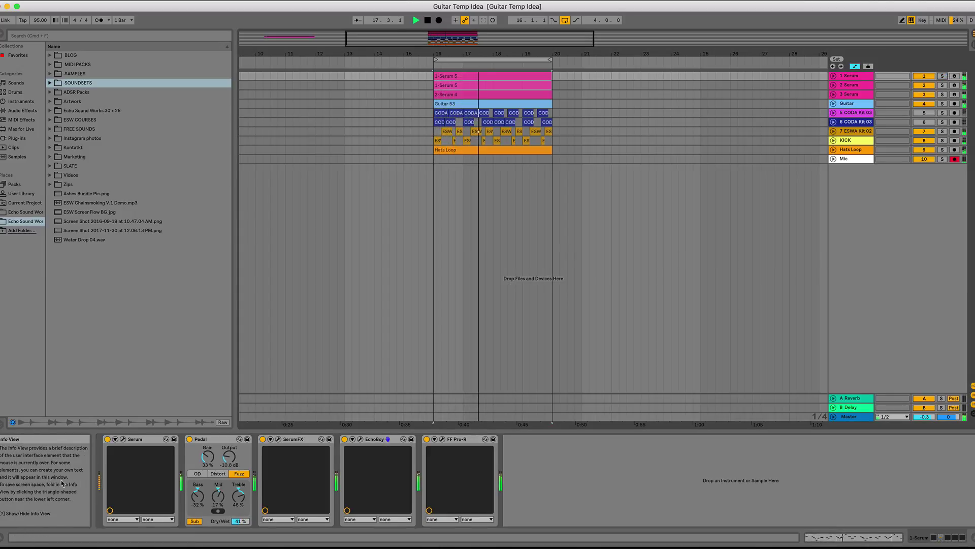
Lower the Dry/Wet of 1 Serum's Pedal to 25 % during playback, and stop playback.
{"action": "left_click_drag", "start_coordinate": [231, 521], "coordinate": [231, 529]}
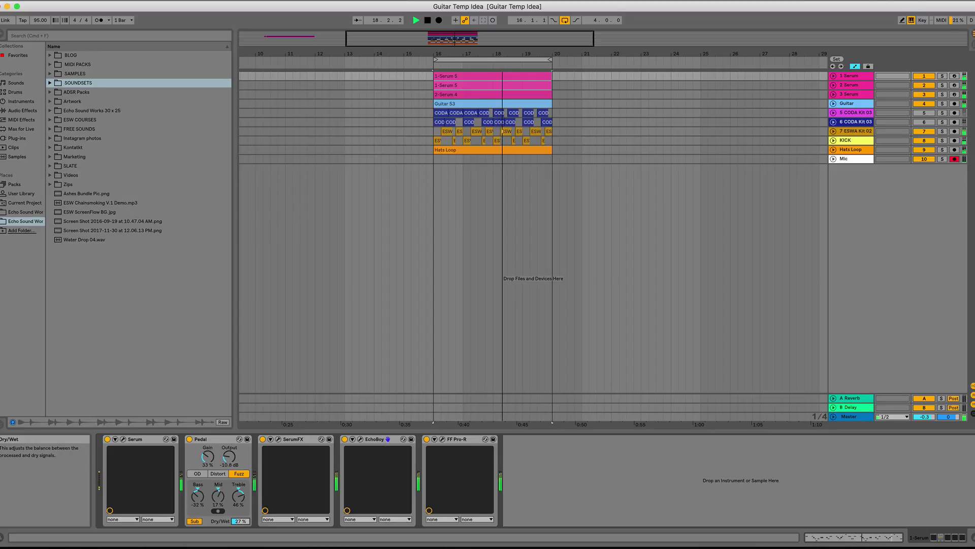
{"action": "key", "text": "space"}
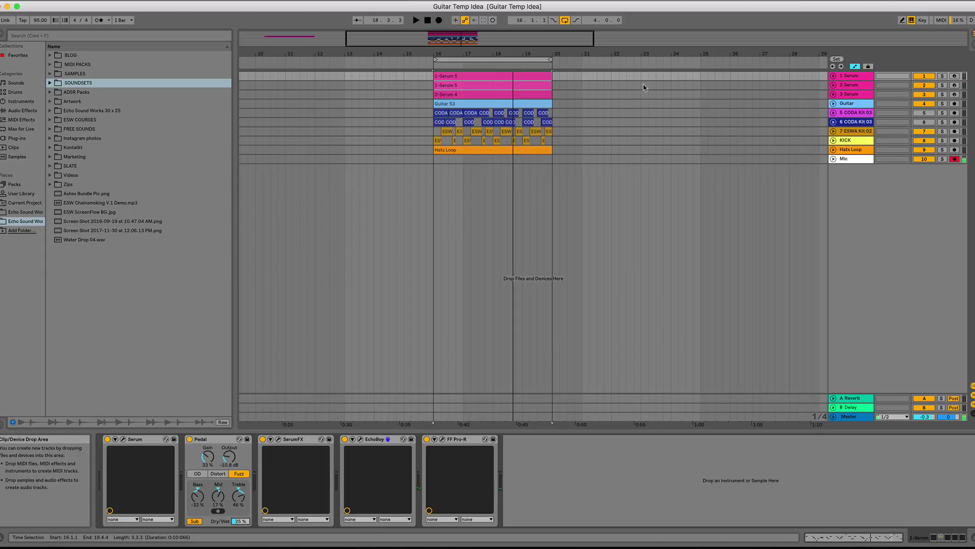
Solo and play 2 Serum, setting its Pedal to OD with Gain at 72 % and Treble at 100 %.
{"action": "left_click", "coordinate": [447, 86]}
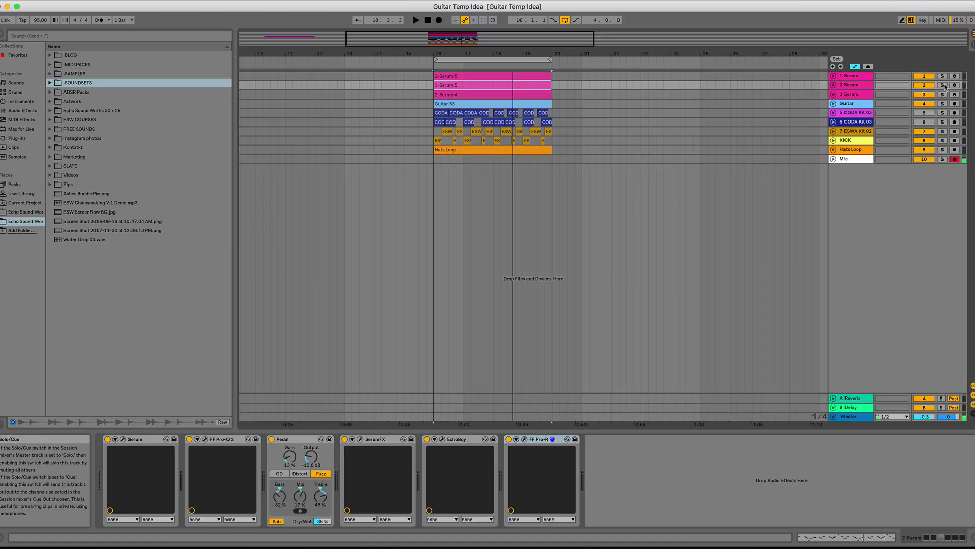
{"action": "left_click", "coordinate": [945, 86]}
{"action": "key", "text": "space"}
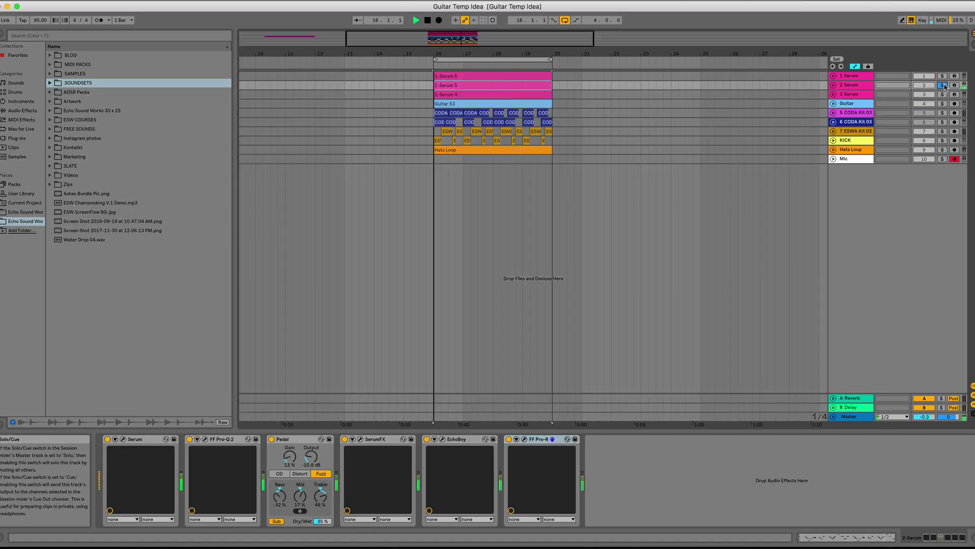
{"action": "left_click_drag", "start_coordinate": [320, 499], "coordinate": [289, 429]}
{"action": "left_click", "coordinate": [280, 473]}
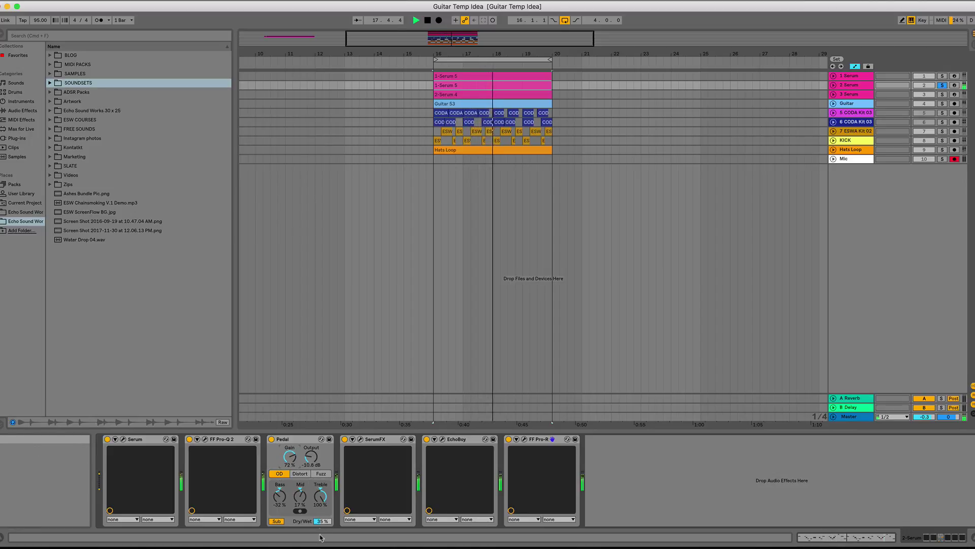
Raise 2 Serum's Pedal Dry/Wet to 100 % and audition Distort and Fuzz while varying Treble, leaving the type on Fuzz.
{"action": "left_click_drag", "start_coordinate": [321, 521], "coordinate": [322, 511]}
{"action": "left_click", "coordinate": [299, 473]}
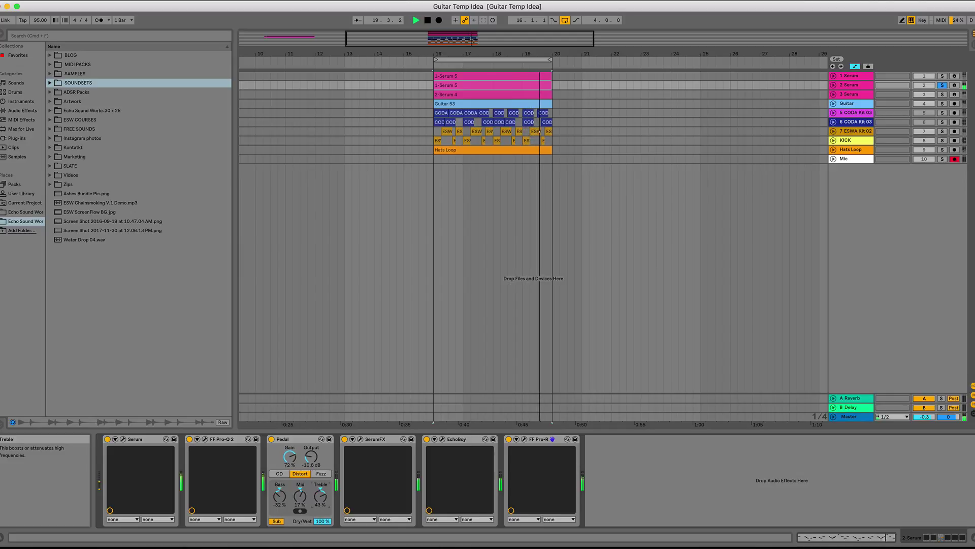
{"action": "left_click", "coordinate": [321, 473]}
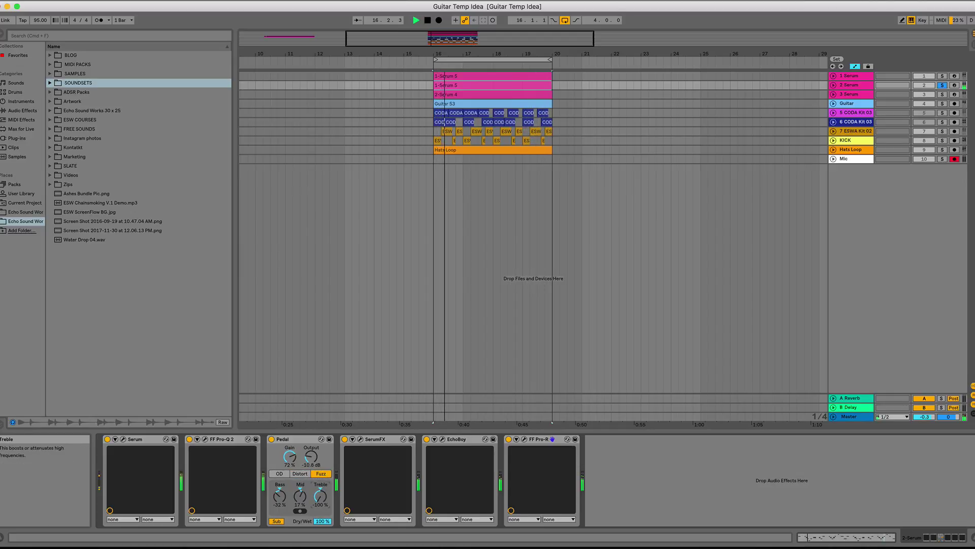
{"action": "left_click_drag", "start_coordinate": [321, 496], "coordinate": [320, 513]}
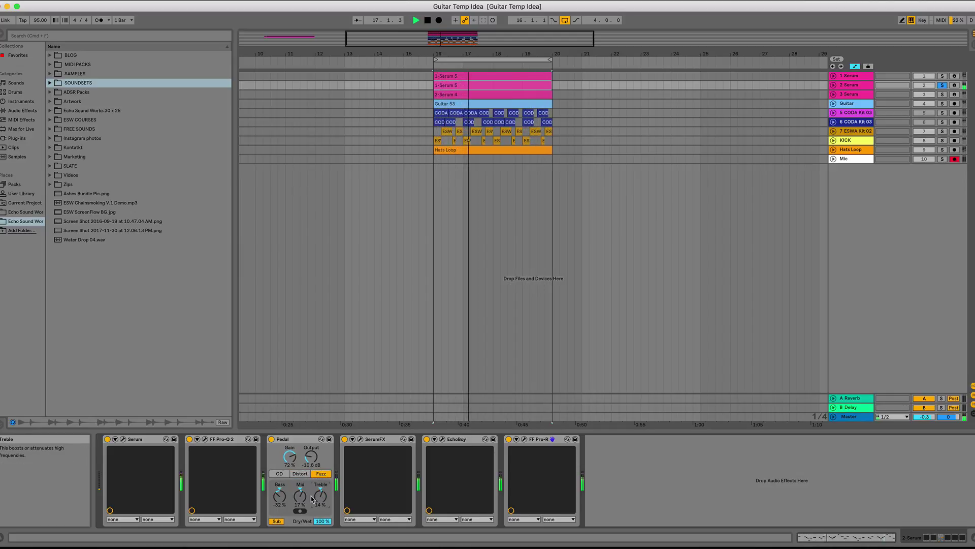